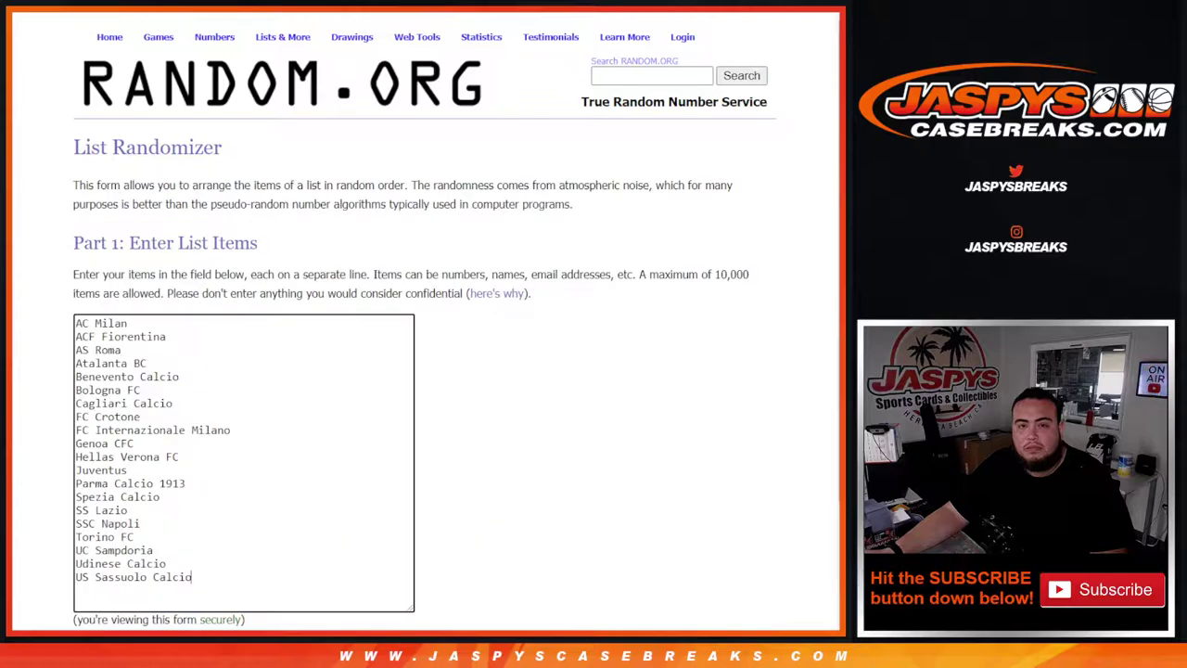
# Randomize the list of Italian soccer teams nine times and highlight the number of randomizations.
pyautogui.scroll(-3, 510, 347)
pyautogui.click(103, 547)
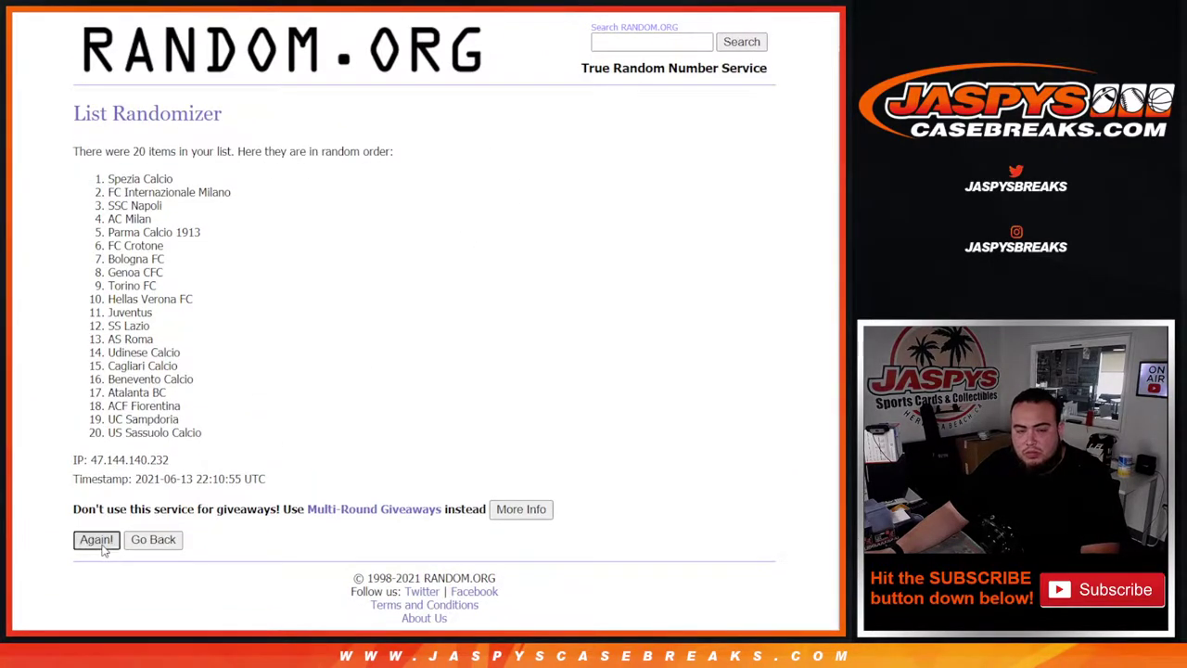
pyautogui.click(96, 540)
pyautogui.click(95, 540)
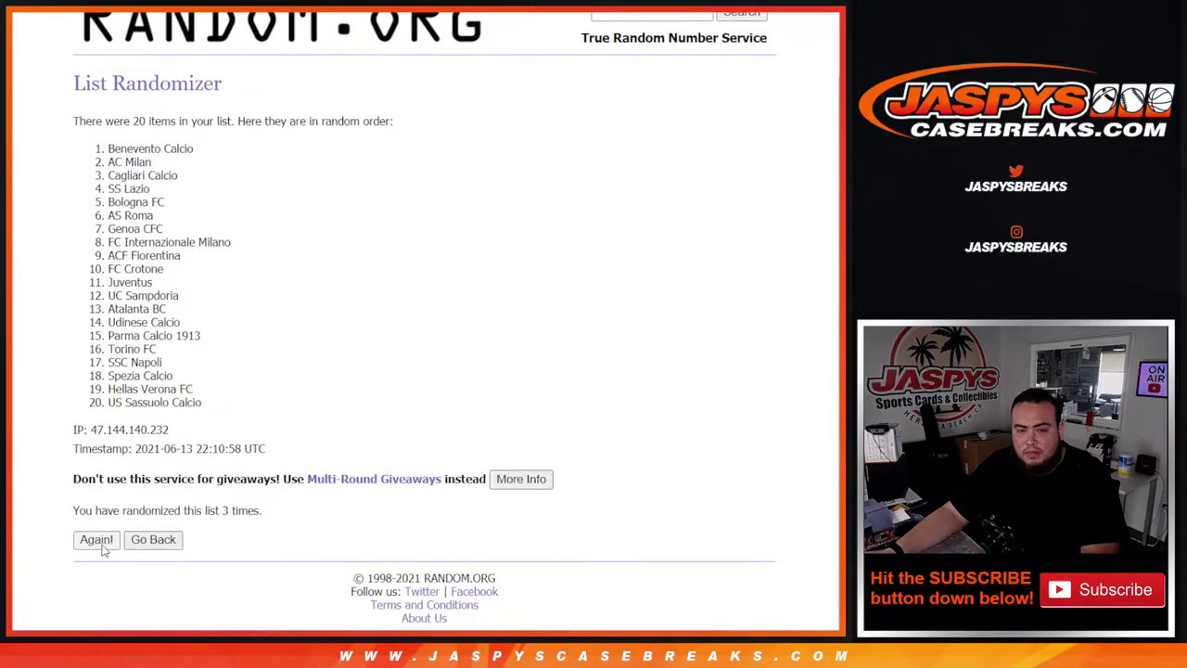
pyautogui.click(95, 540)
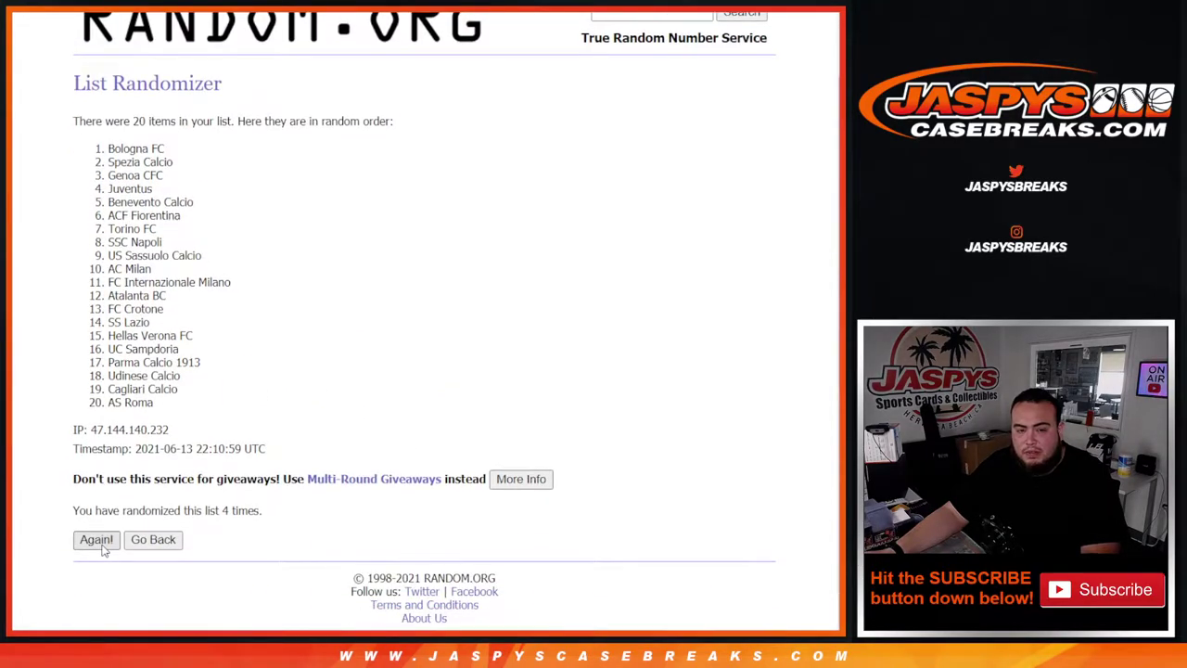
pyautogui.click(102, 547)
pyautogui.click(102, 547)
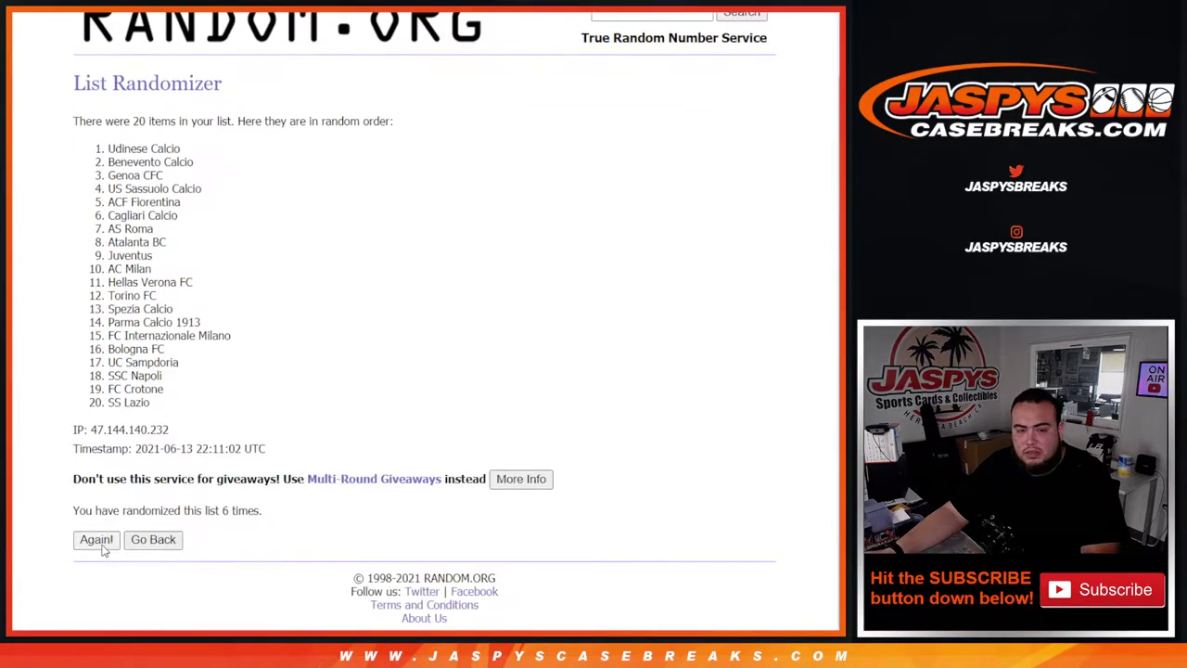
pyautogui.click(102, 547)
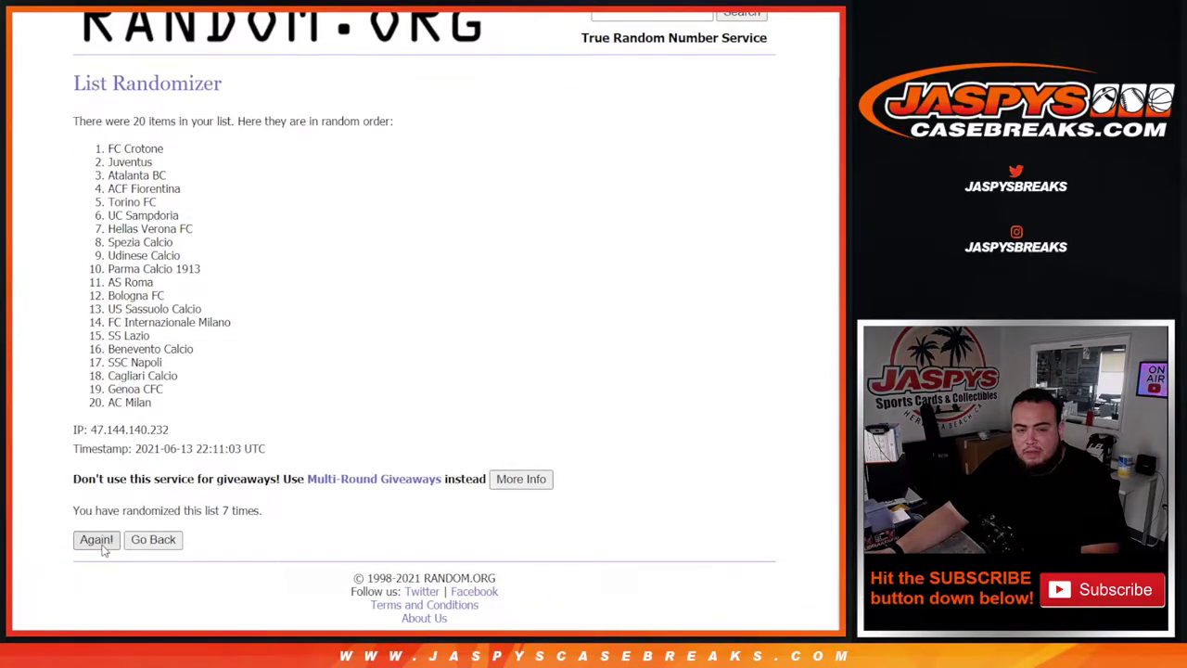
pyautogui.click(102, 547)
pyautogui.click(97, 541)
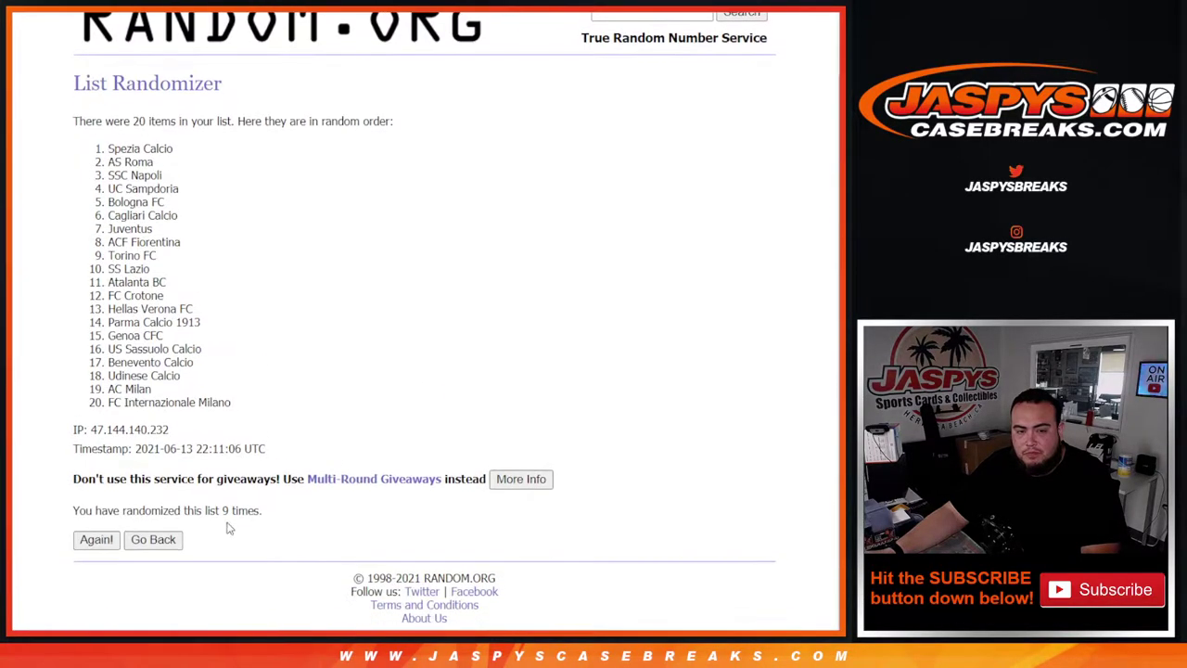
pyautogui.moveTo(219, 508); pyautogui.dragTo(286, 509)
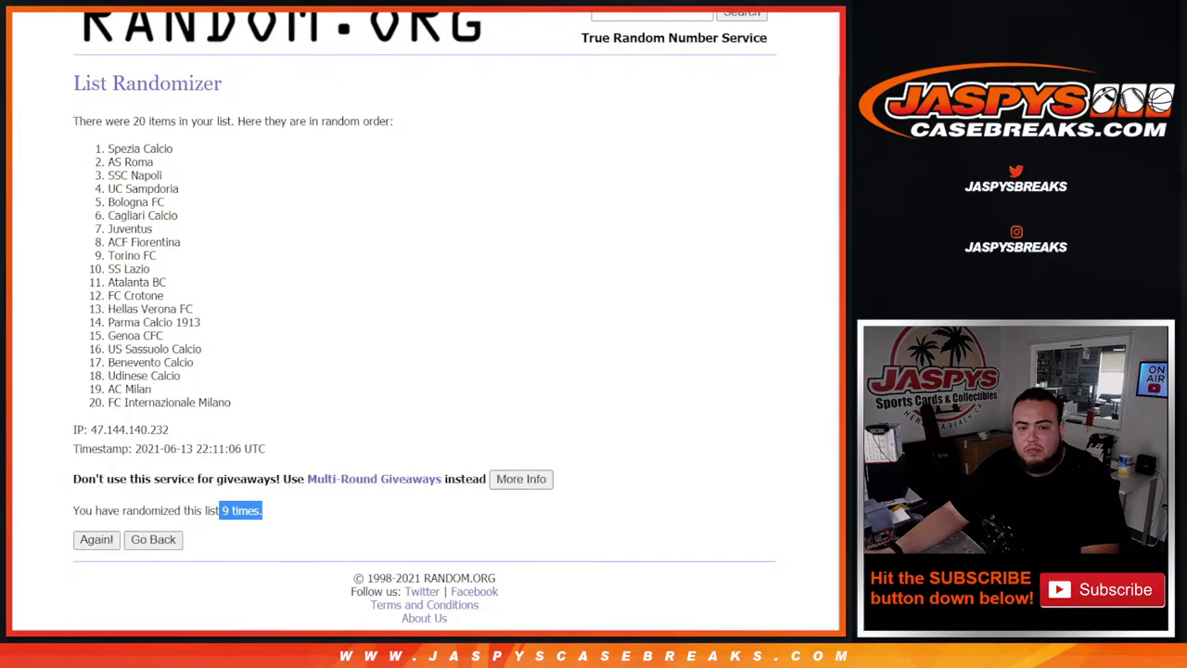
# Copy the 20 randomized Italian team names into column D of the break spreadsheet, starting at cell D1.
pyautogui.scroll(1, 95, 191)
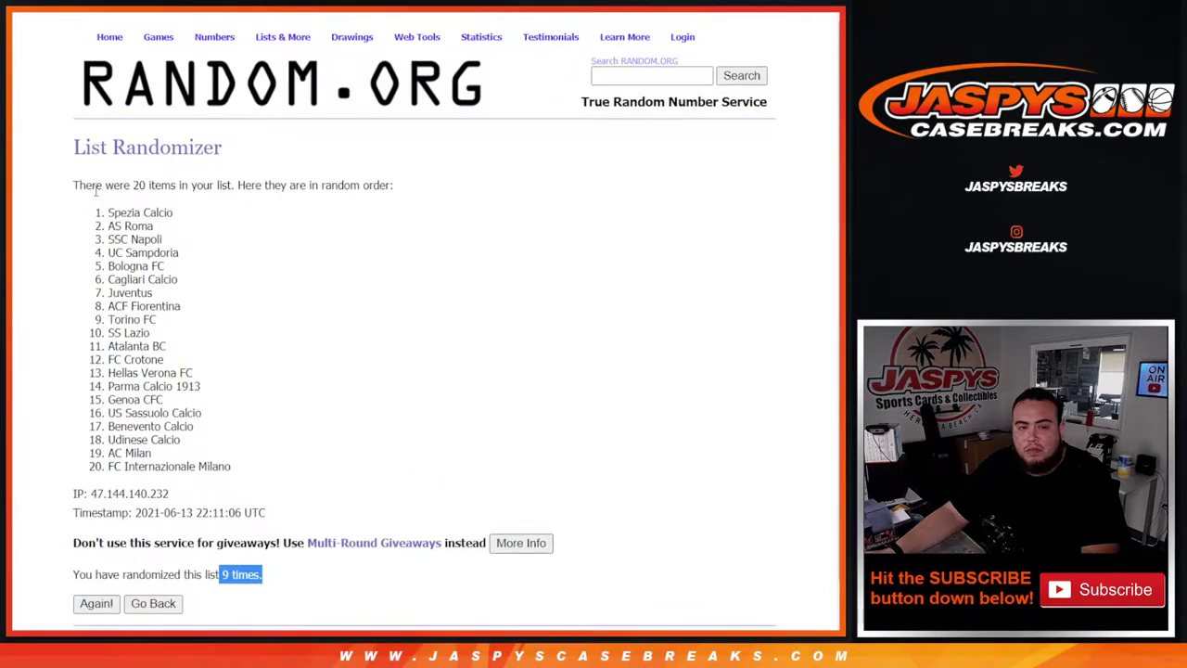
pyautogui.moveTo(107, 212); pyautogui.dragTo(250, 473)
pyautogui.hotkey('ctrl', 'c')
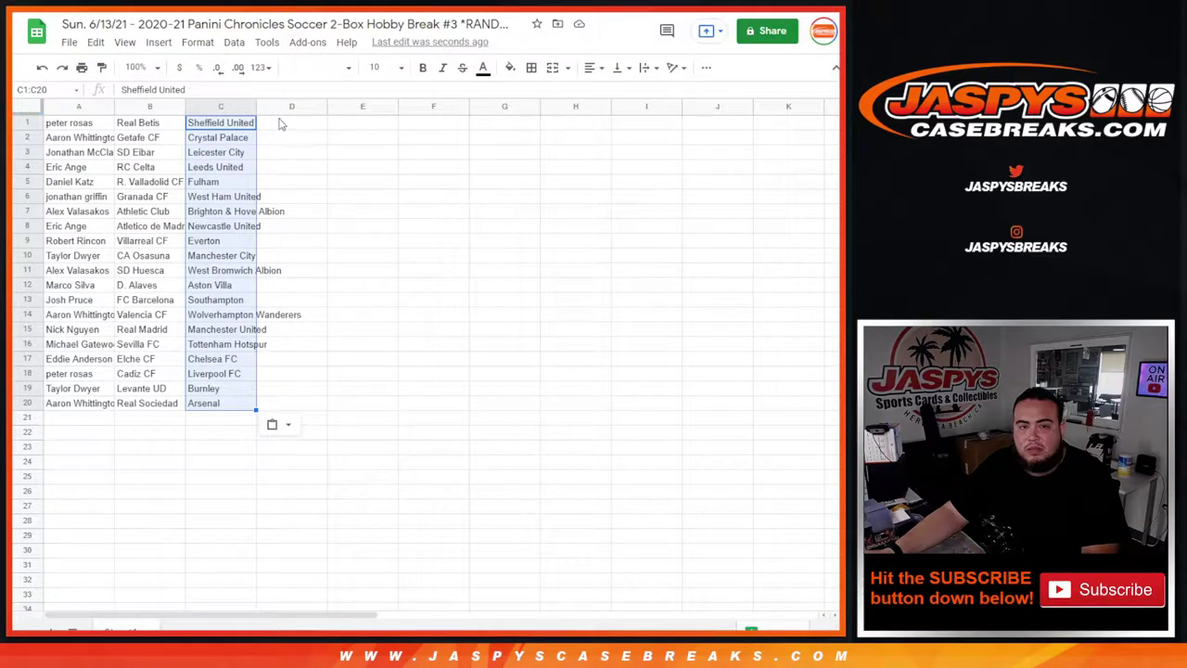
pyautogui.click(274, 127)
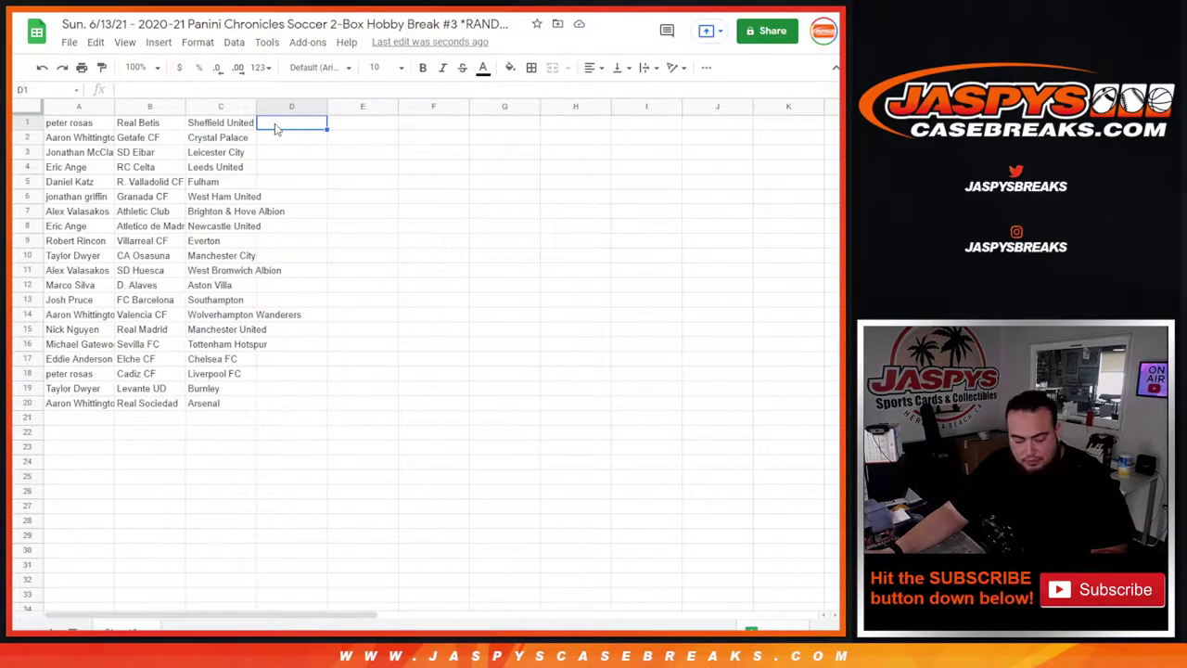
pyautogui.hotkey('ctrl', 'v')
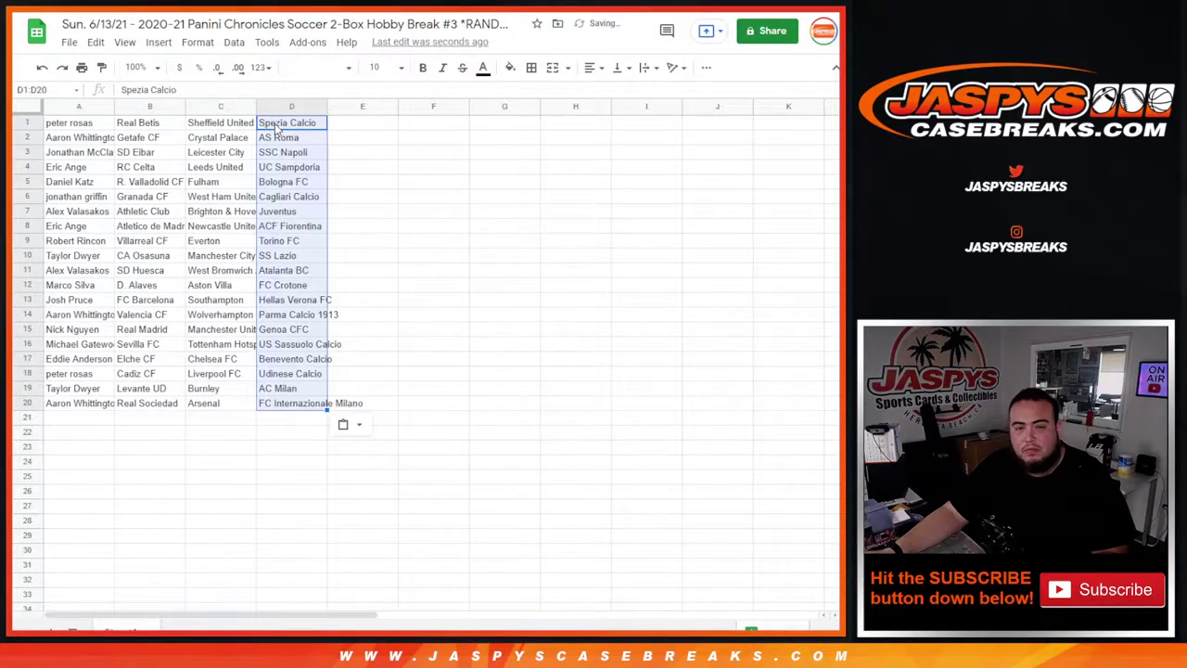
# Set the whole sheet's font size to 14 and auto-fit the column widths to their contents.
pyautogui.click(28, 124)
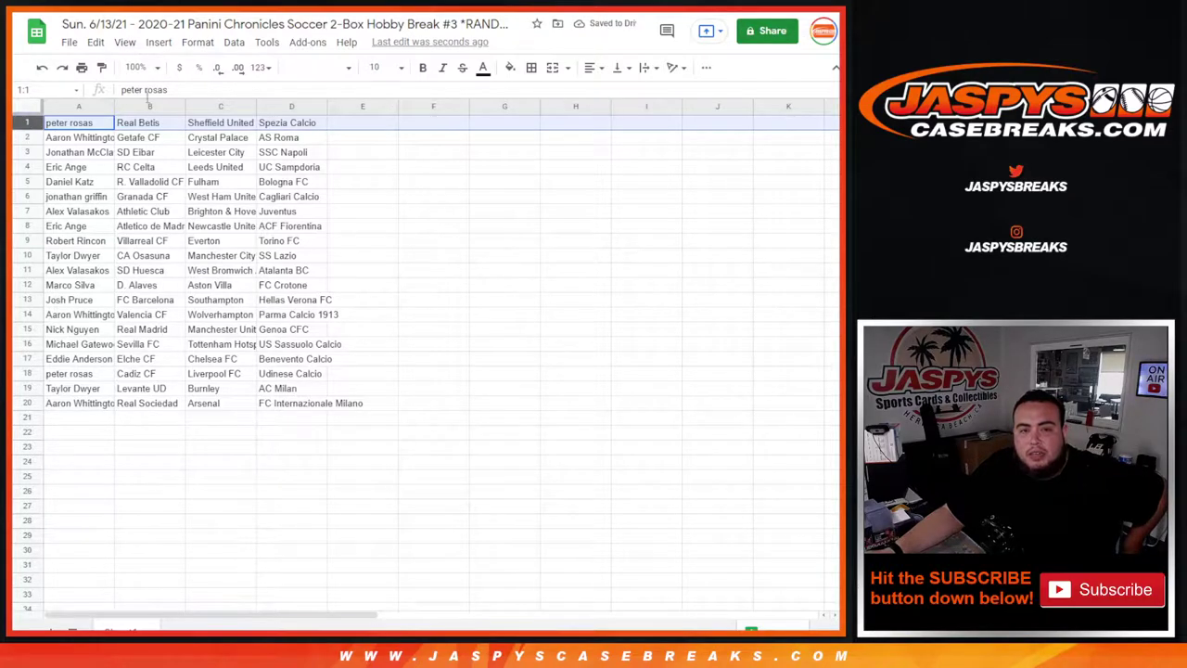
pyautogui.click(28, 106)
pyautogui.click(380, 68)
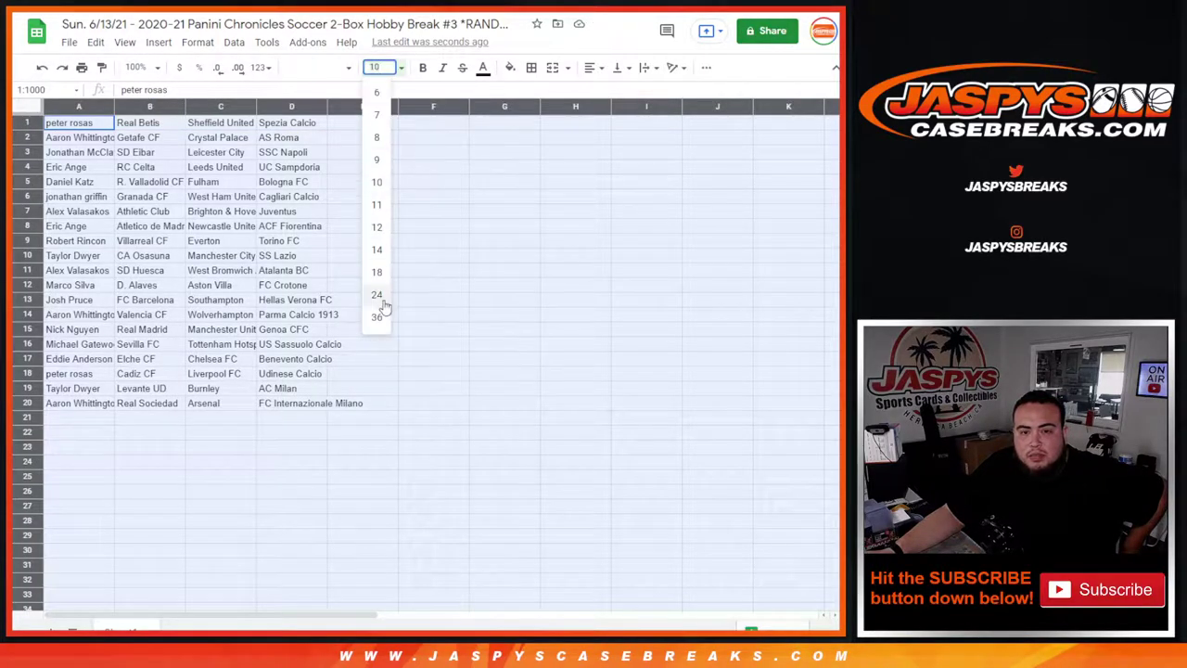
pyautogui.click(378, 257)
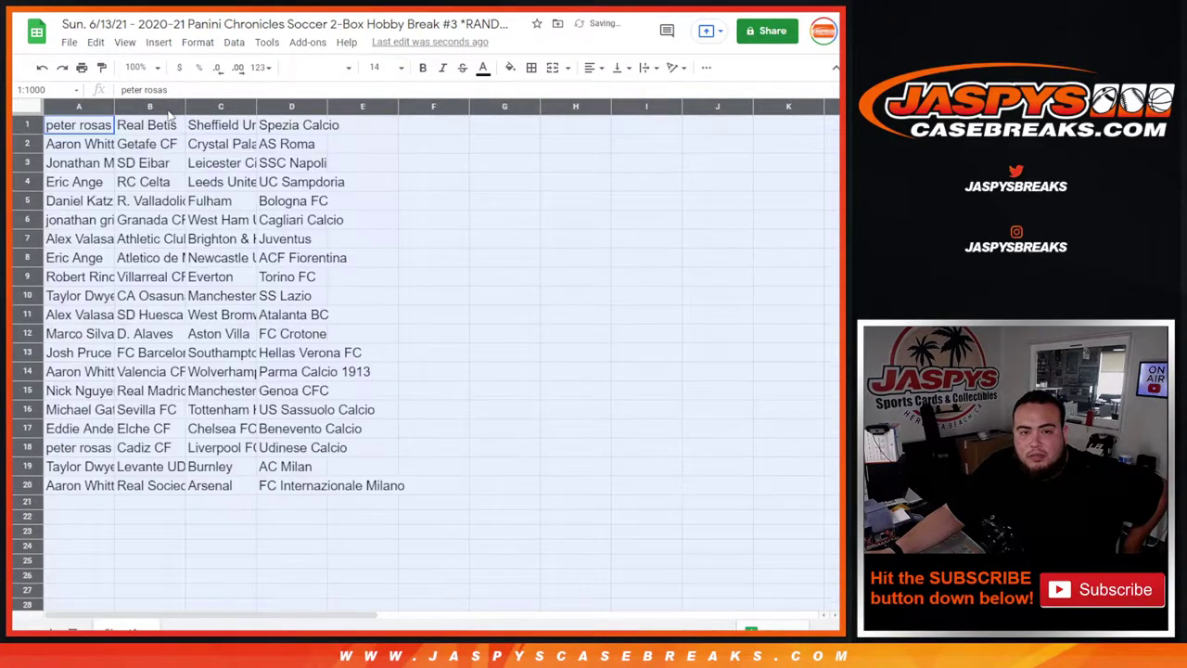
pyautogui.doubleClick(114, 107)
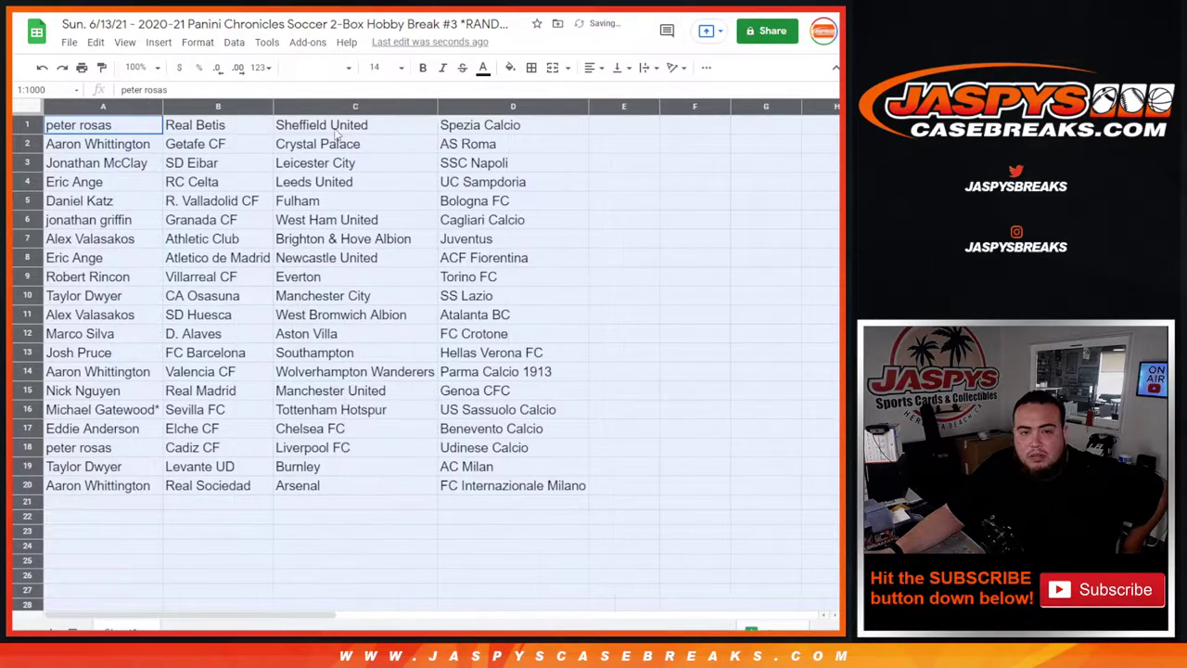
# Go through rows 1 to 20 one by one, reading each participant's assigned Spanish, English and Italian teams.
pyautogui.click(30, 125)
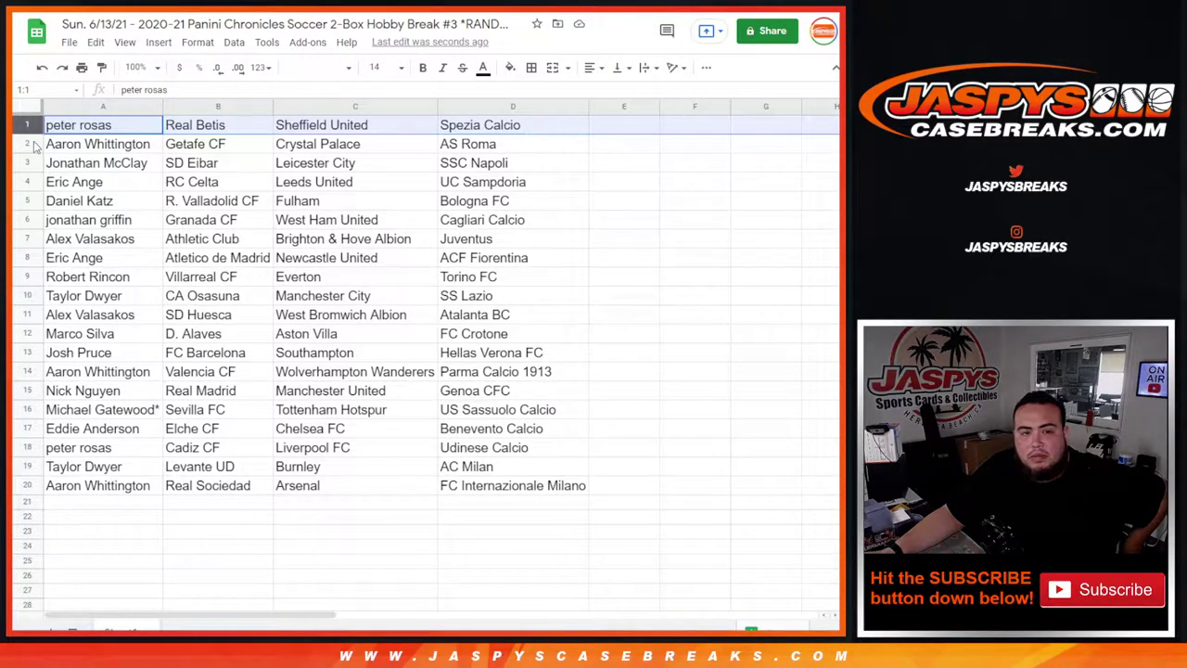
pyautogui.click(31, 144)
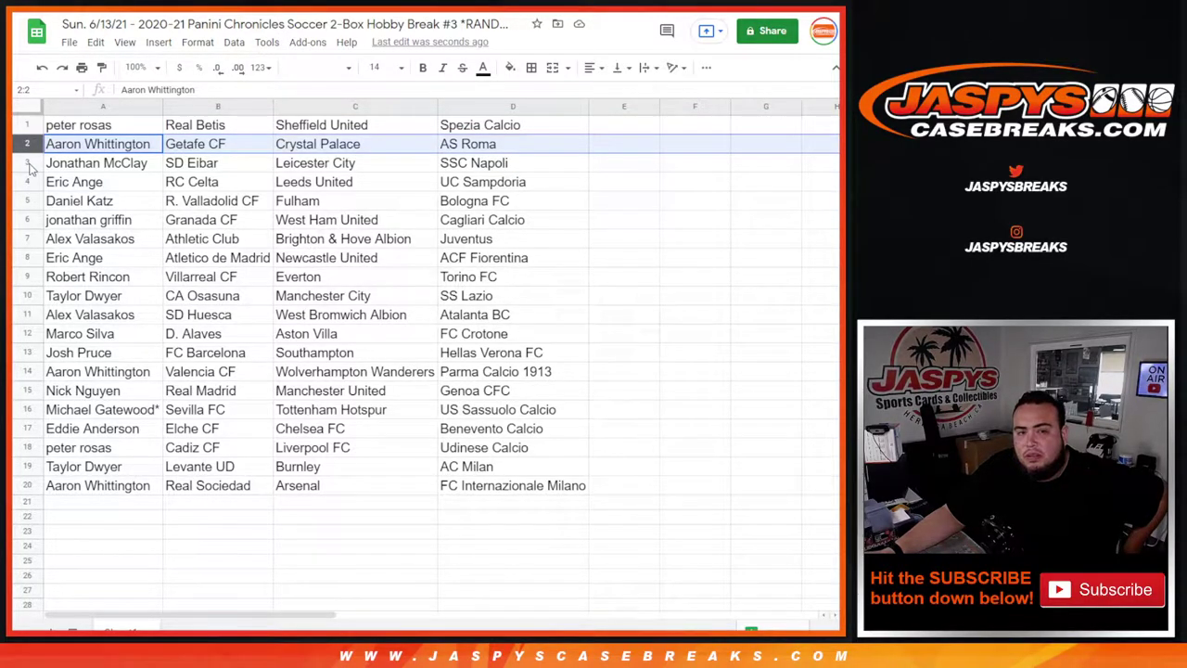
pyautogui.click(29, 164)
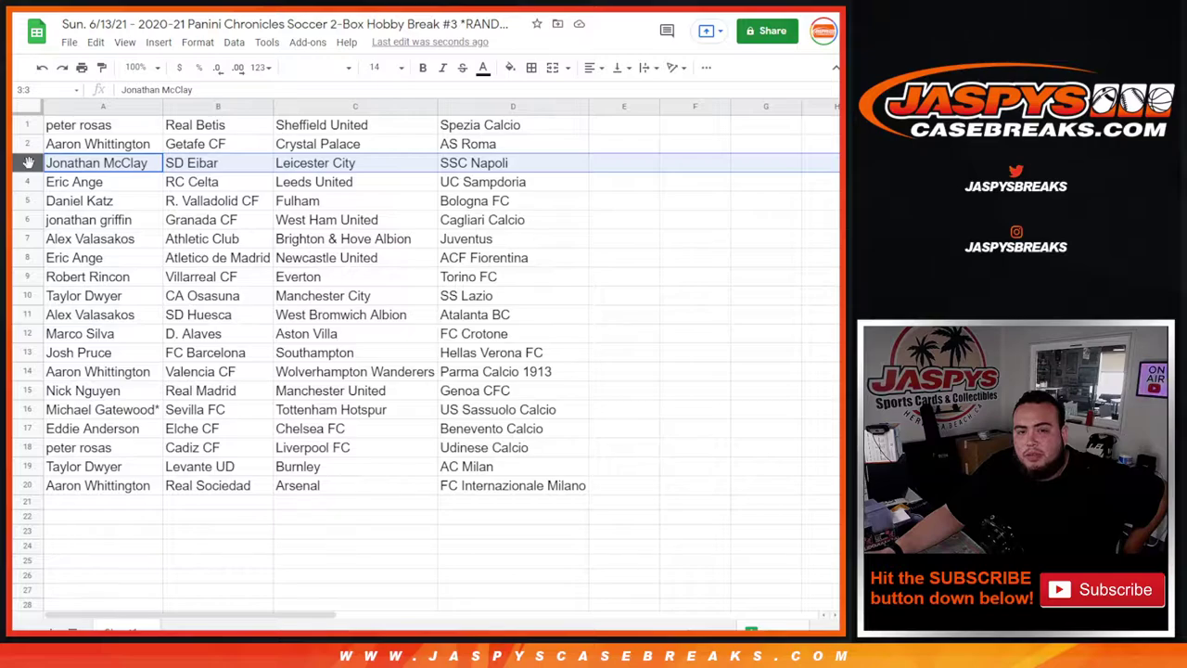
pyautogui.click(27, 182)
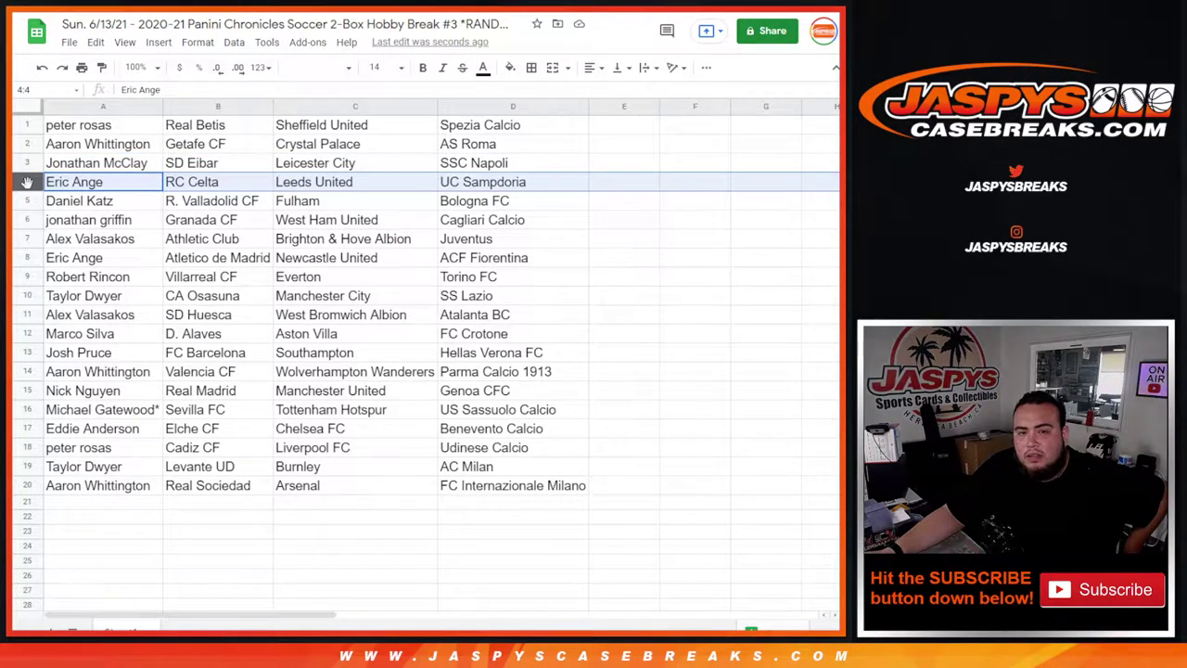
pyautogui.click(30, 201)
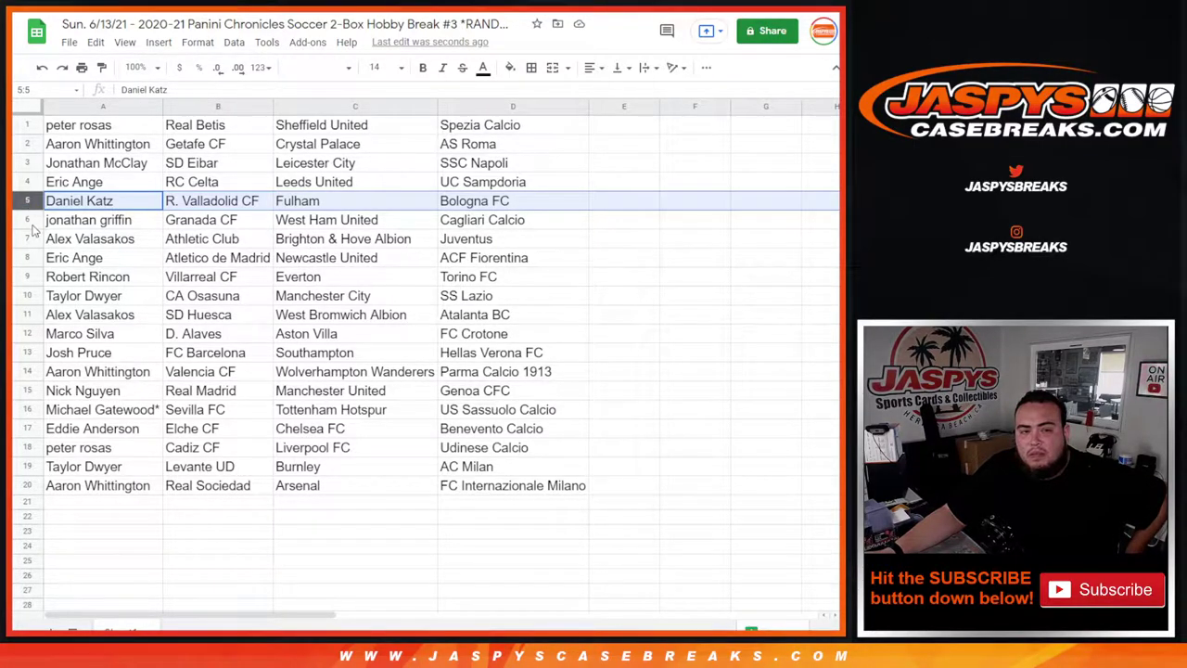
pyautogui.click(29, 220)
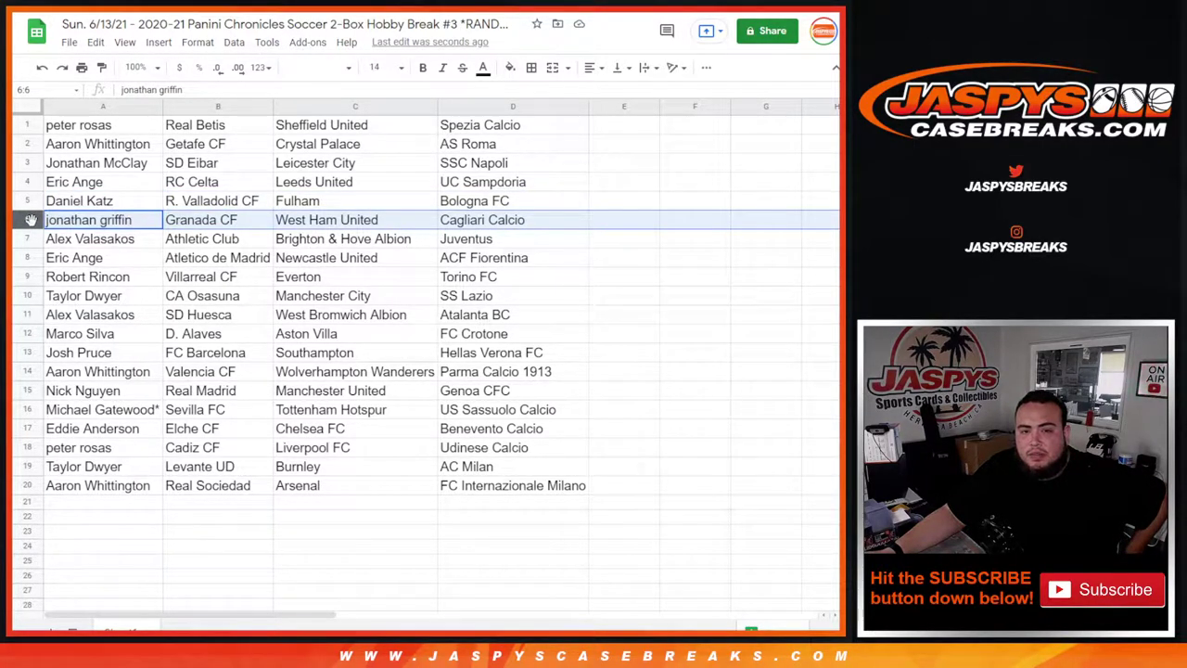
pyautogui.click(29, 238)
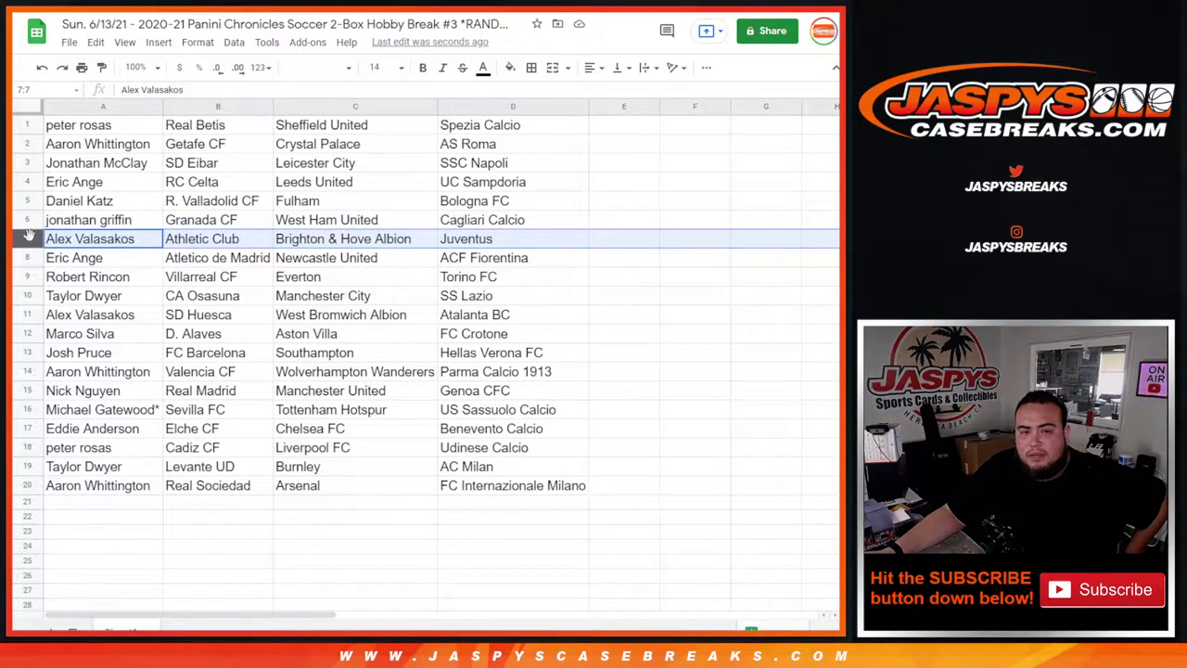
pyautogui.click(27, 257)
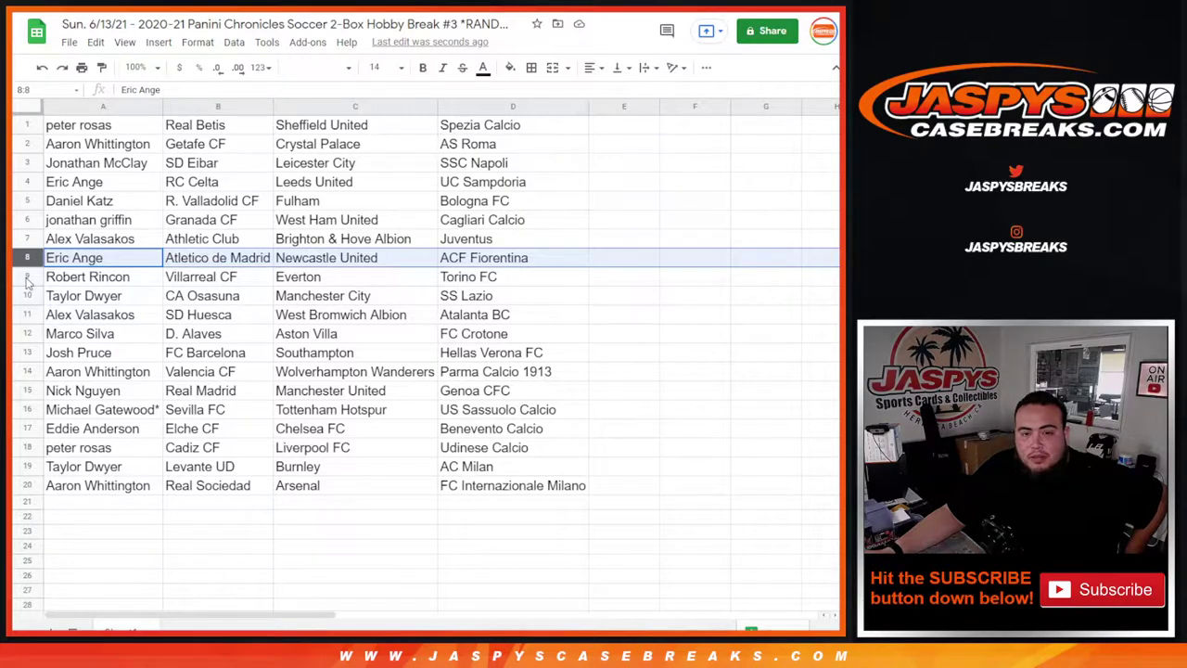
pyautogui.click(27, 279)
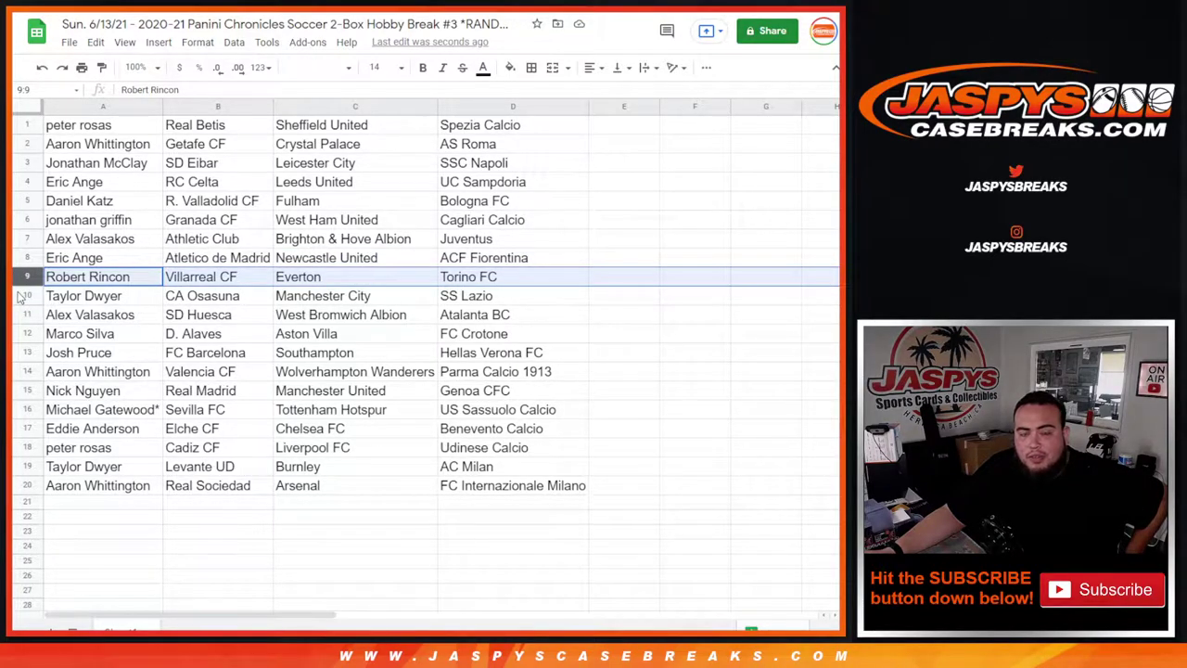
pyautogui.click(17, 293)
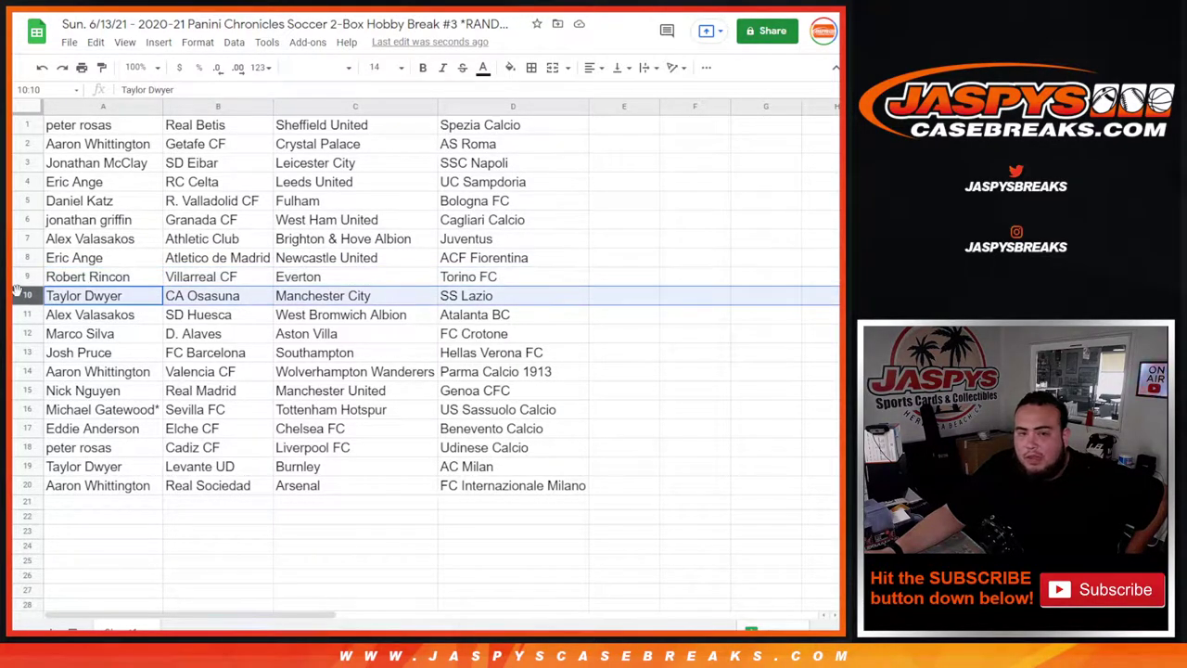
pyautogui.click(20, 316)
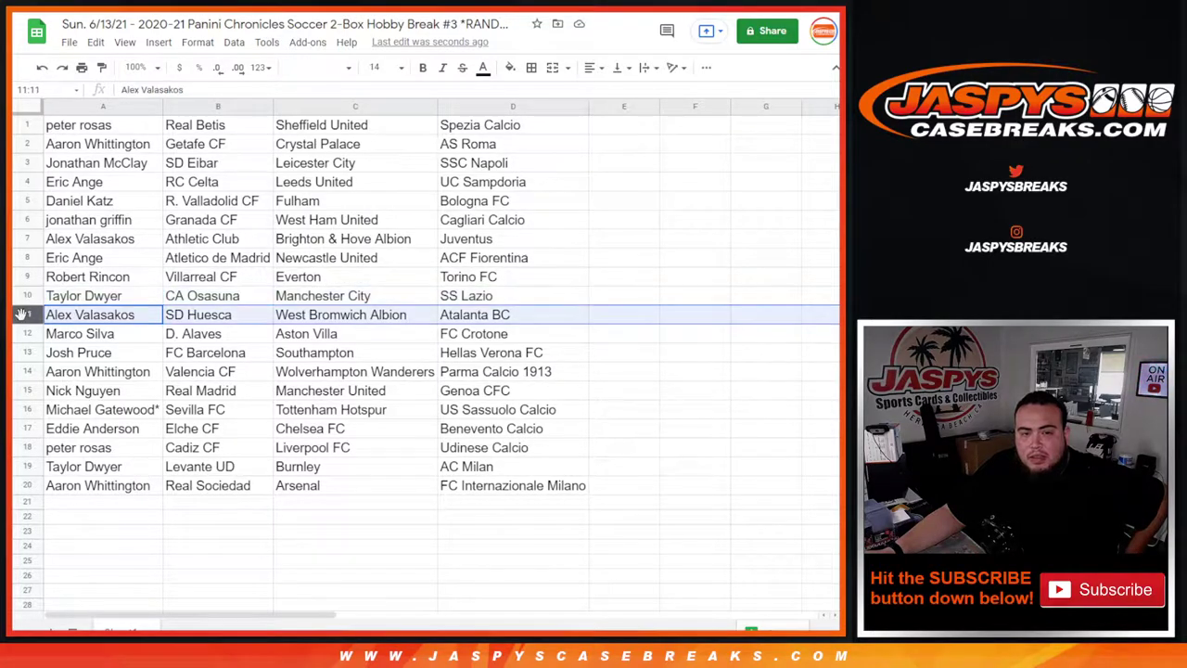
pyautogui.click(27, 336)
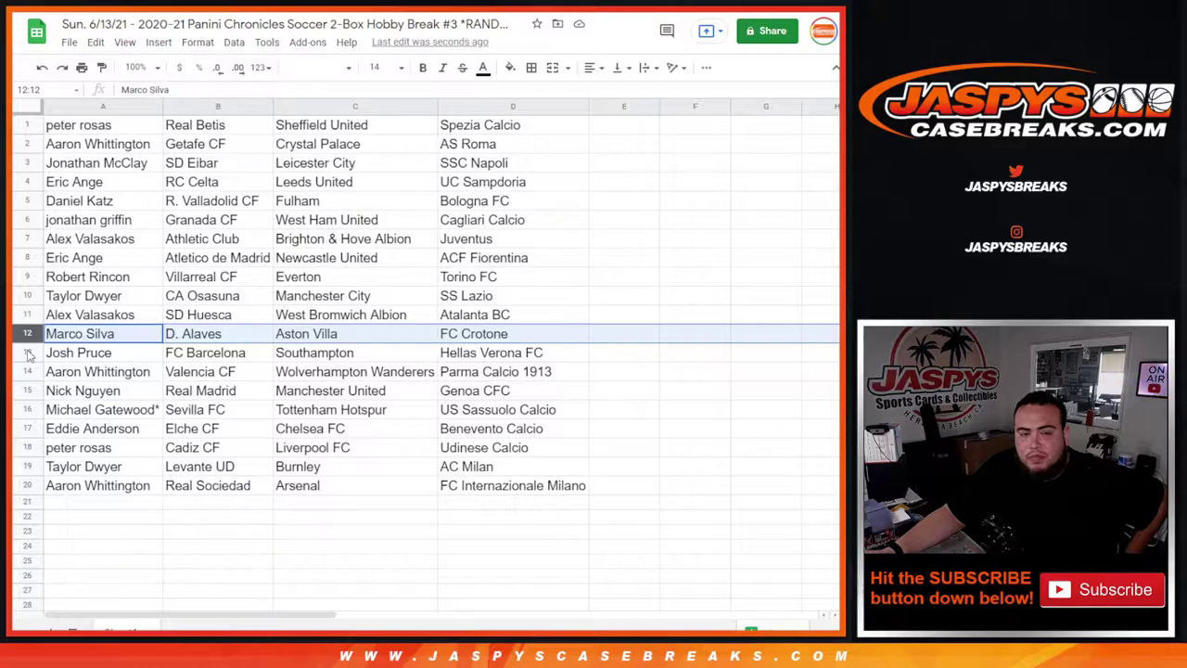
pyautogui.click(27, 354)
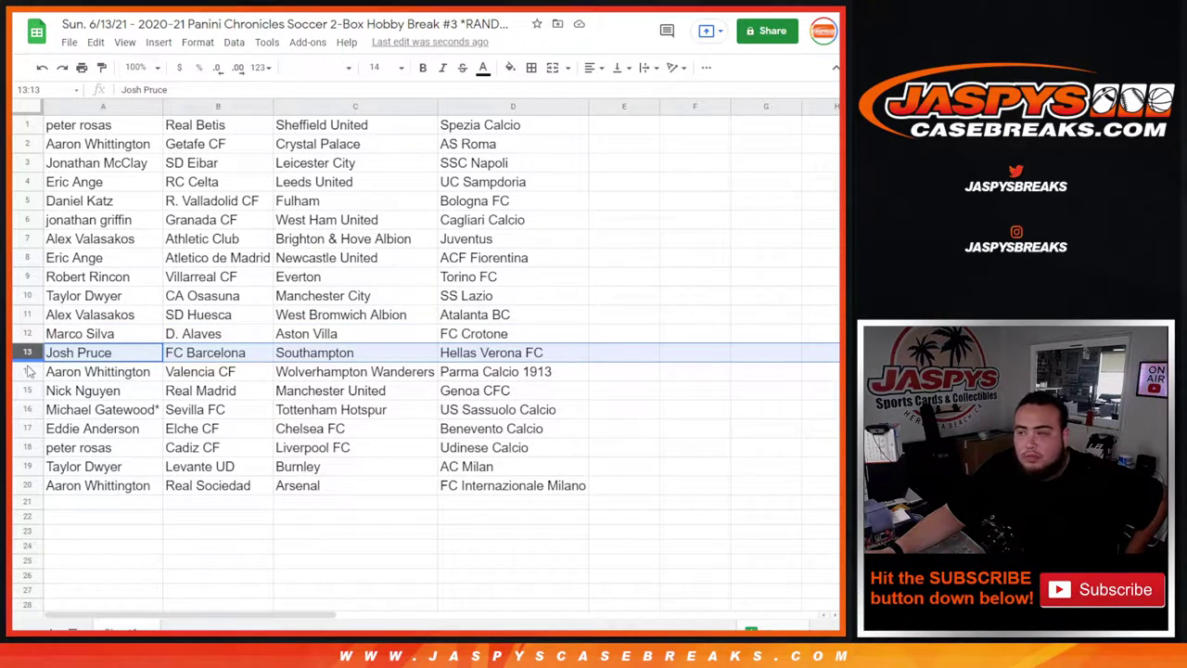
pyautogui.click(28, 371)
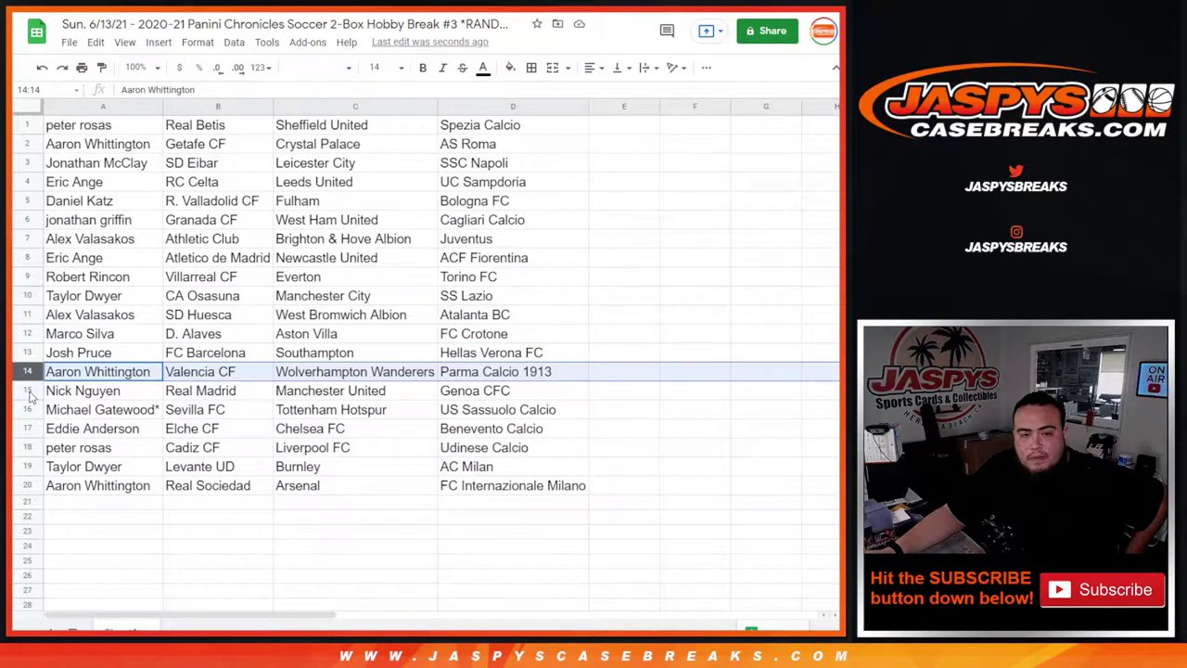
pyautogui.click(28, 390)
pyautogui.click(31, 409)
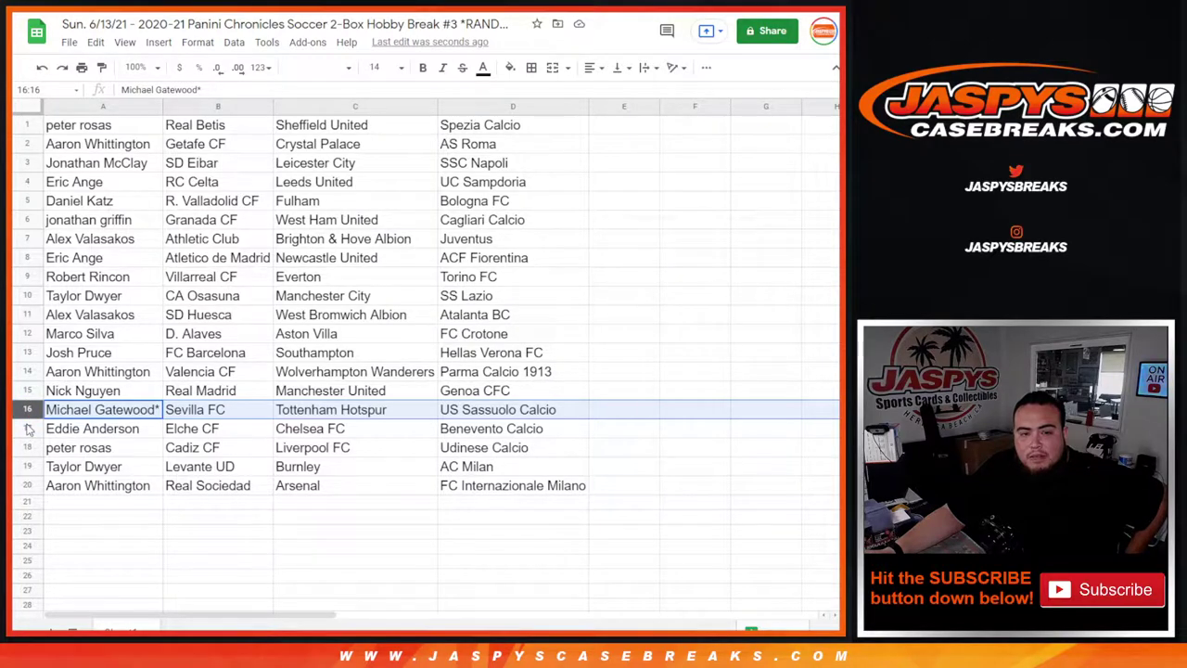
pyautogui.click(28, 428)
pyautogui.click(28, 448)
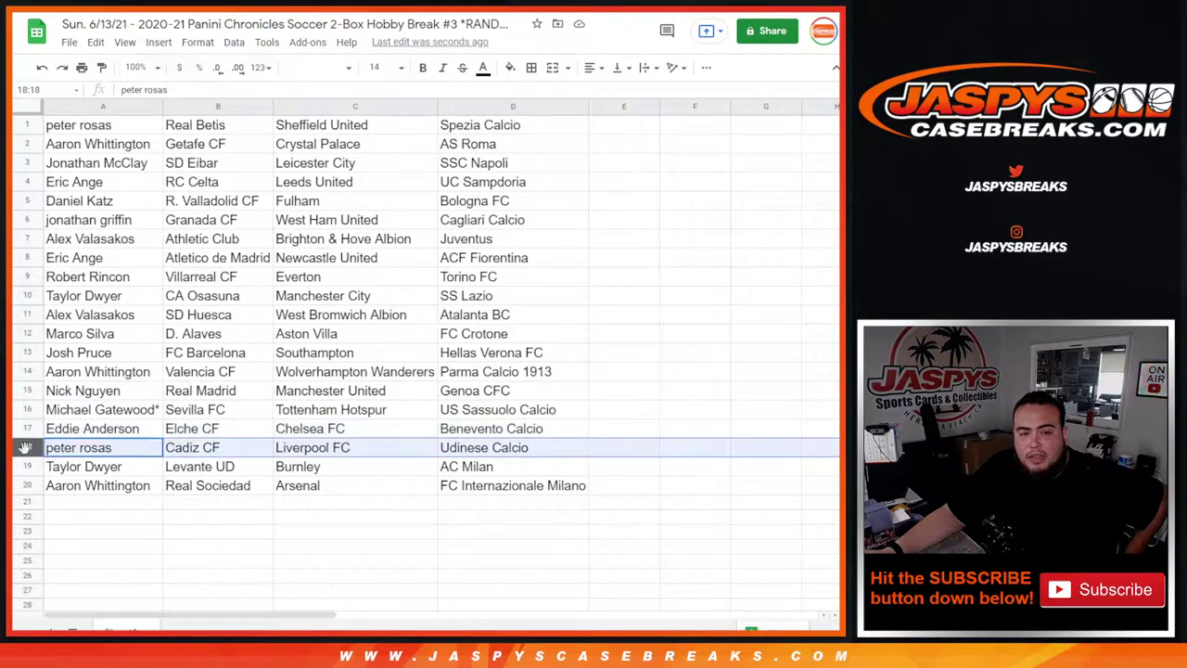
pyautogui.click(28, 466)
pyautogui.click(28, 485)
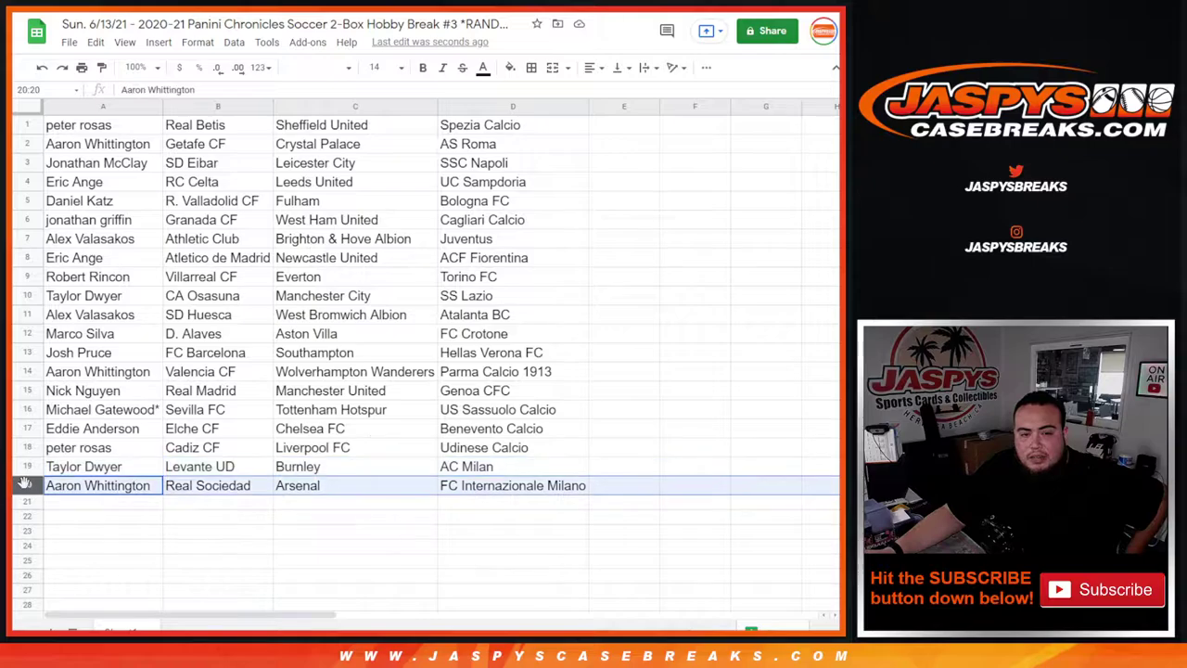
# Sort the sheet from A to Z by the Spanish teams in column B.
pyautogui.click(399, 547)
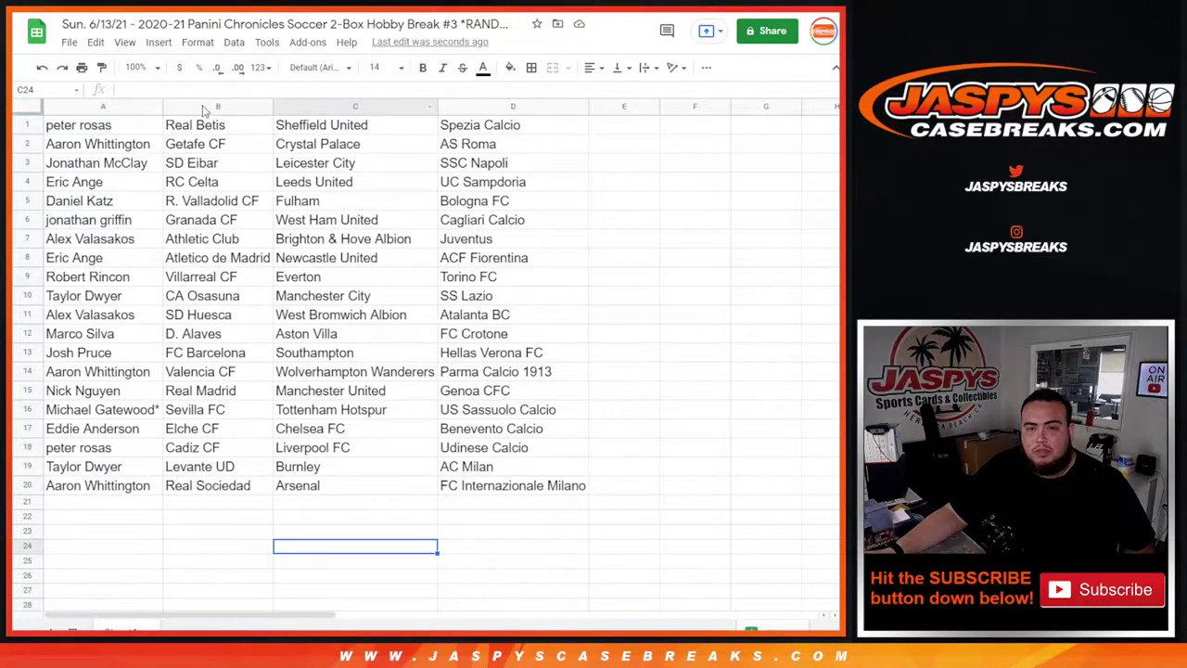
pyautogui.click(266, 108)
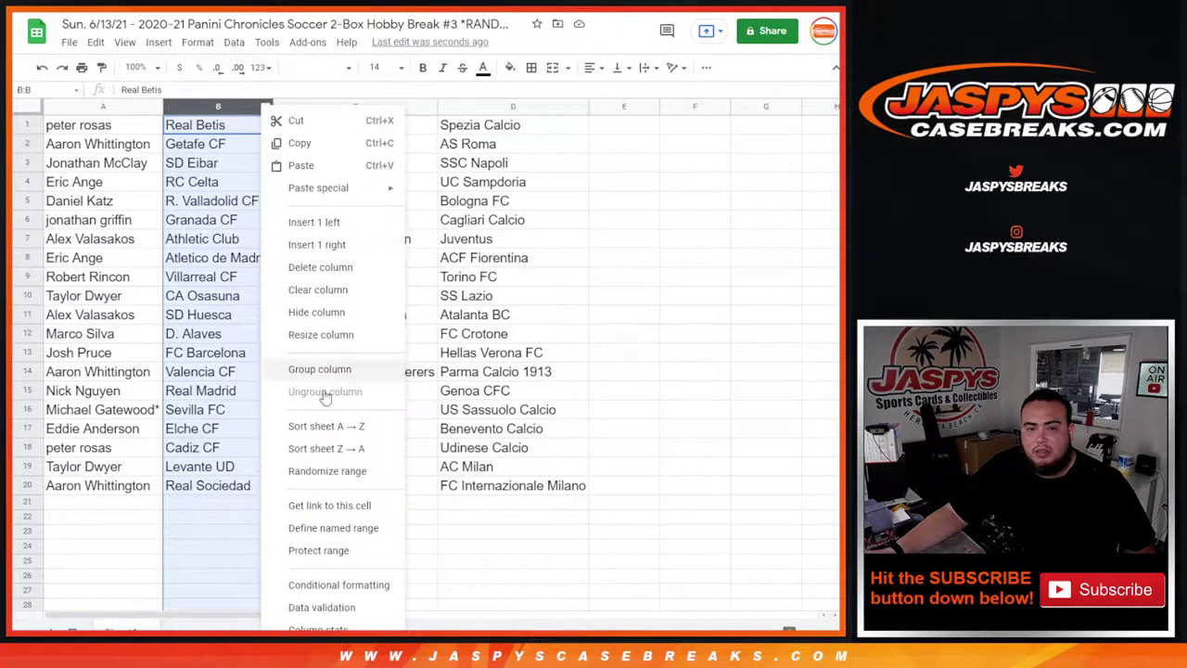
pyautogui.click(319, 426)
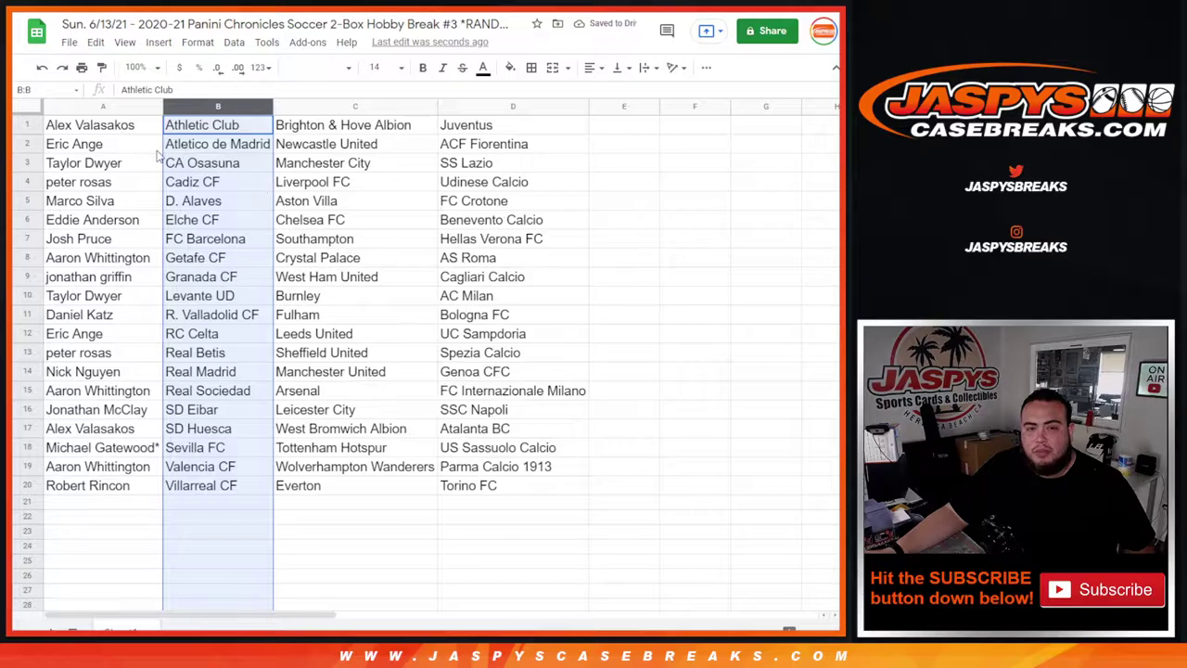
# Undo the sort by Spanish teams and redo it to compare both row orders, ending on the unsorted order.
pyautogui.click(43, 71)
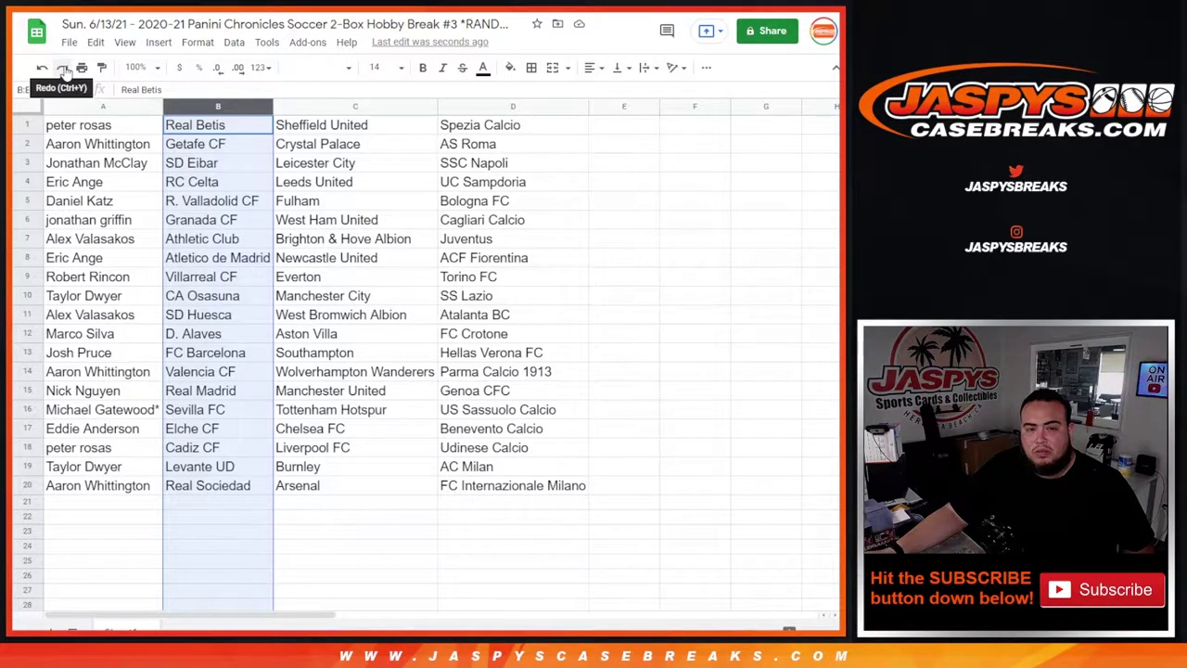
pyautogui.click(63, 68)
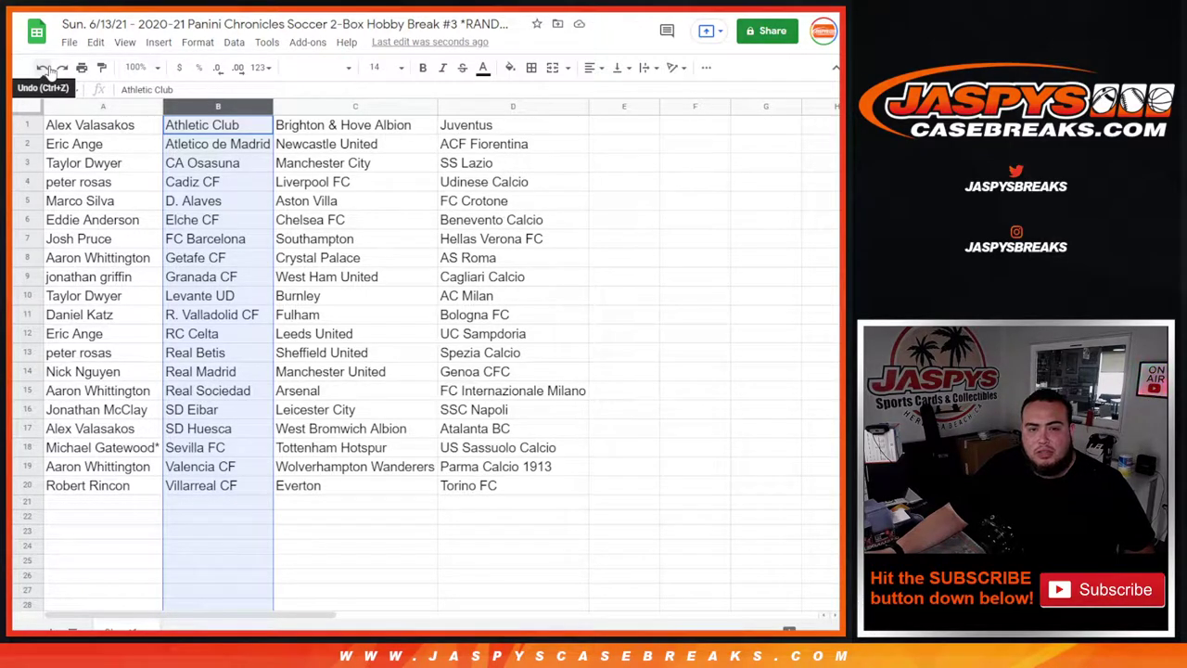
pyautogui.click(43, 68)
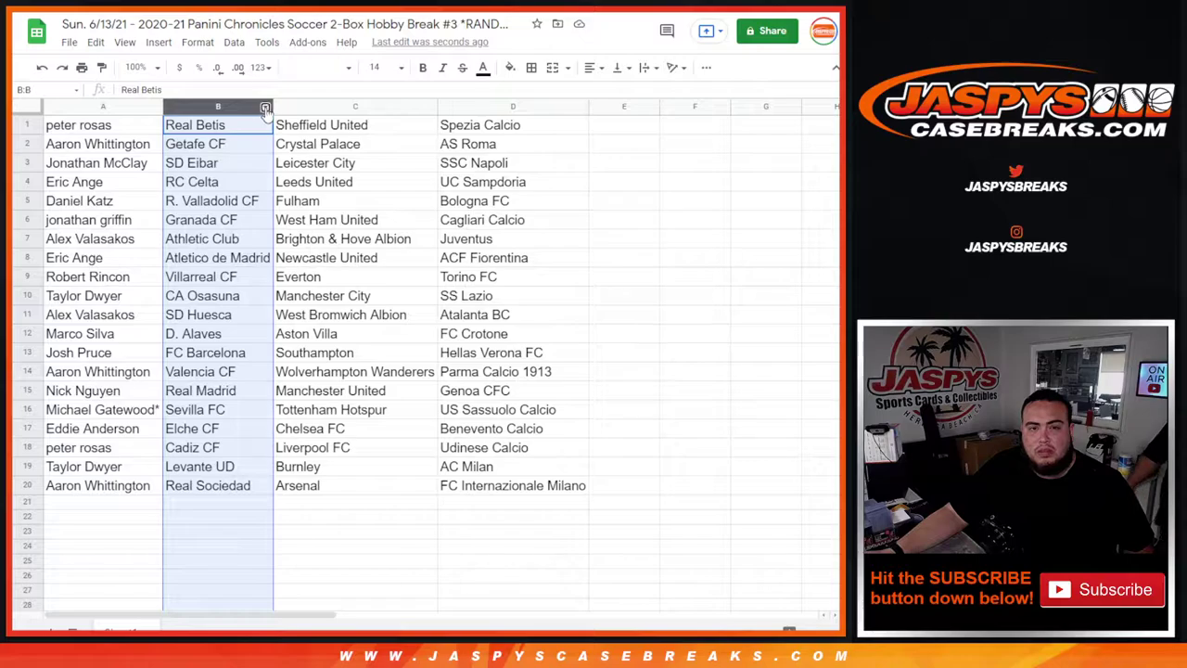
# Sort the whole sheet from A to Z by the Spanish team names in column B again.
pyautogui.click(265, 109)
pyautogui.click(344, 425)
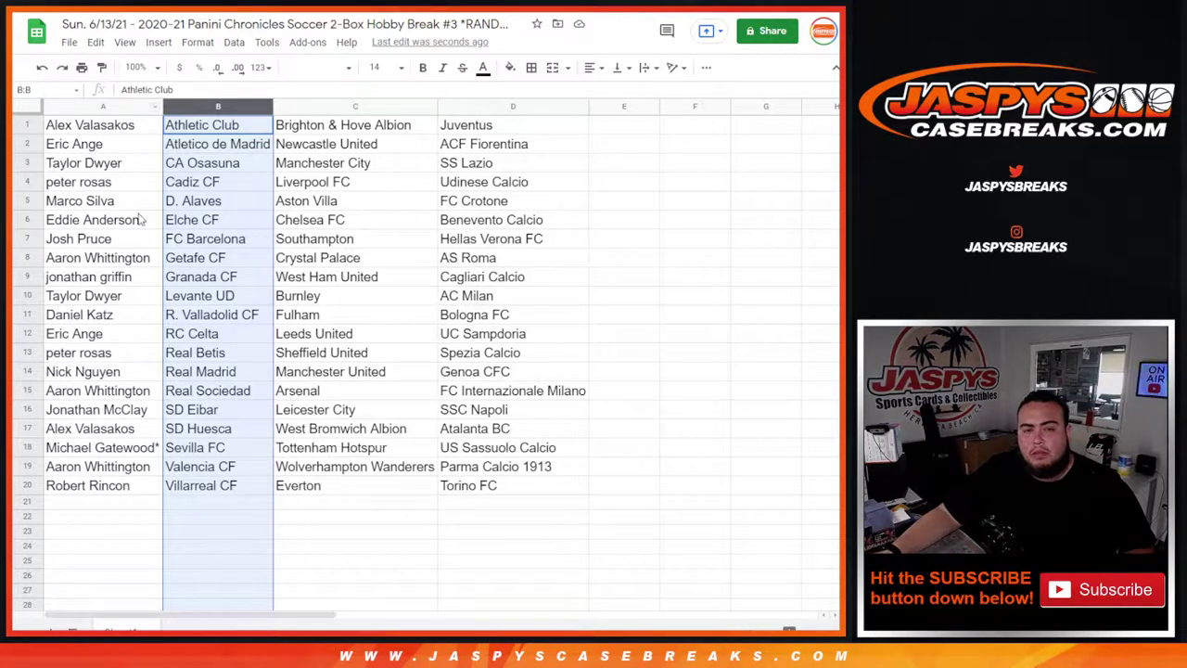
pyautogui.click(340, 361)
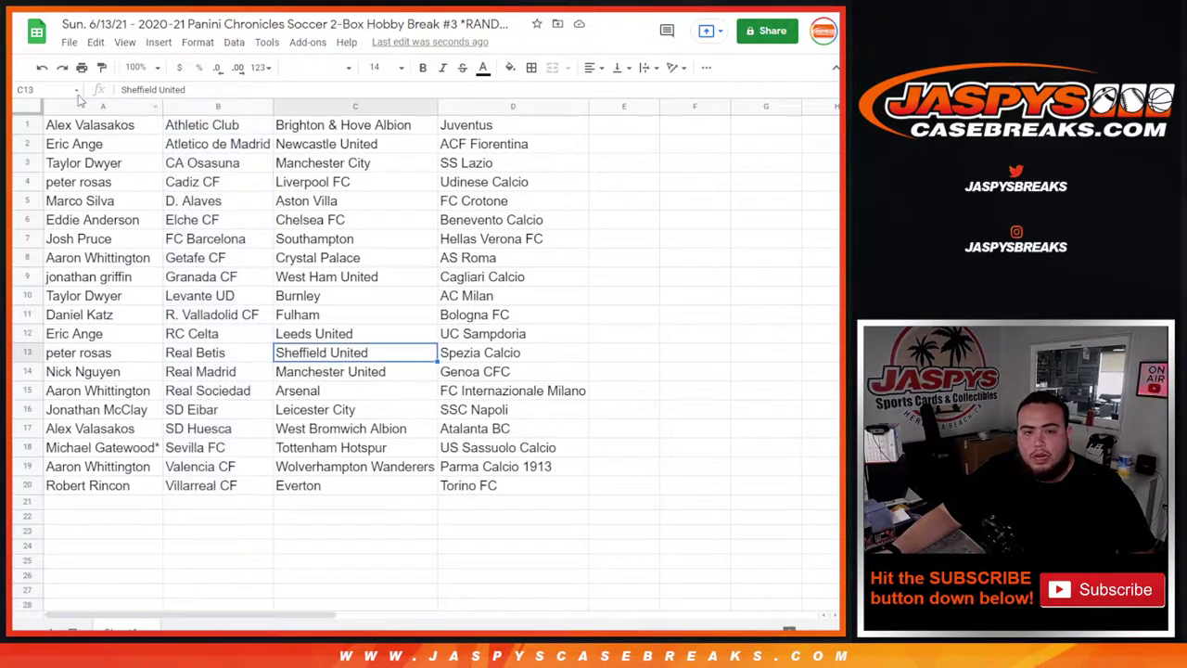
# Apply all borders to the range A1:D20 and center its contents horizontally.
pyautogui.moveTo(97, 130); pyautogui.dragTo(551, 490)
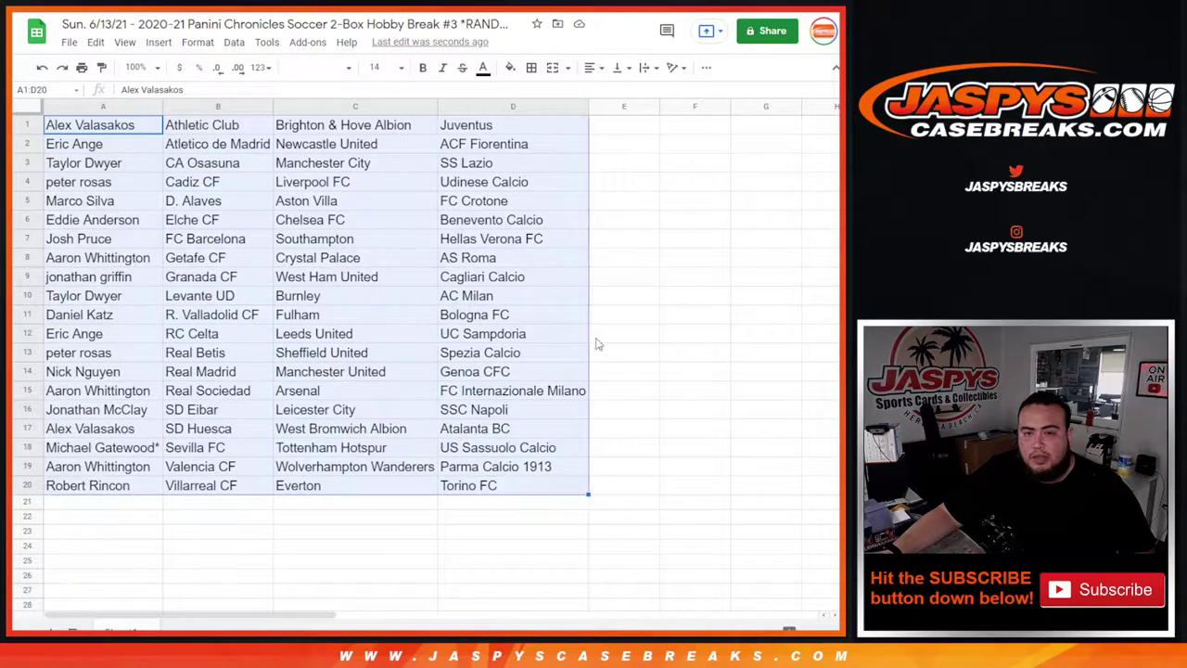
pyautogui.click(531, 67)
pyautogui.click(537, 95)
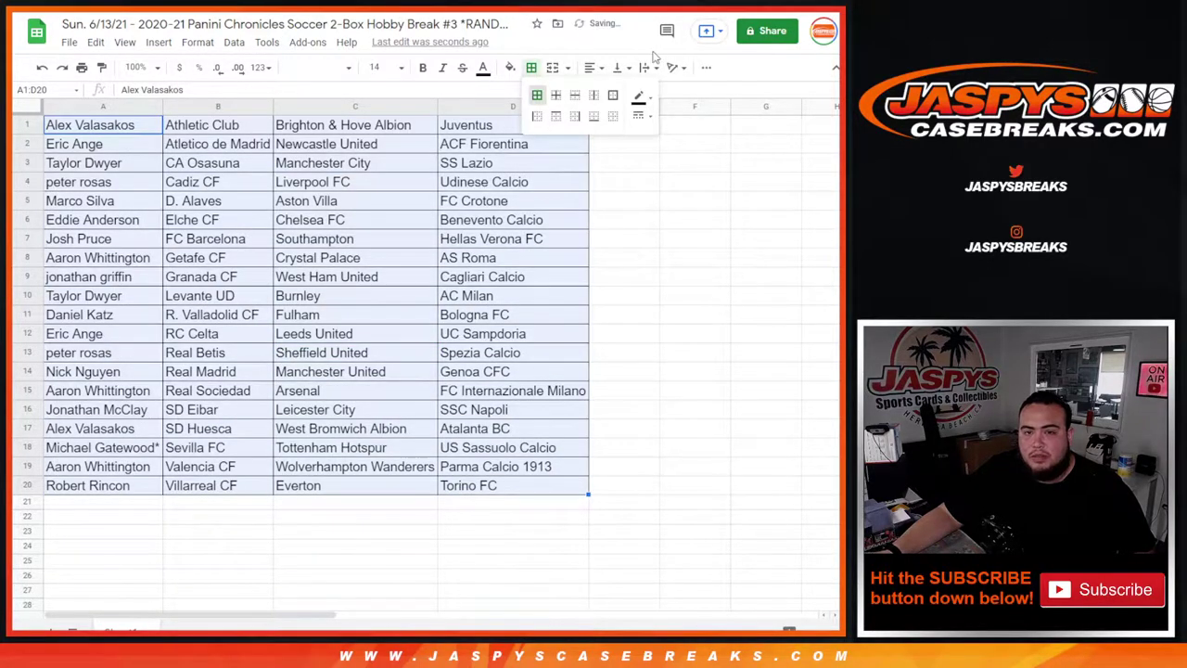
pyautogui.click(594, 68)
pyautogui.click(604, 94)
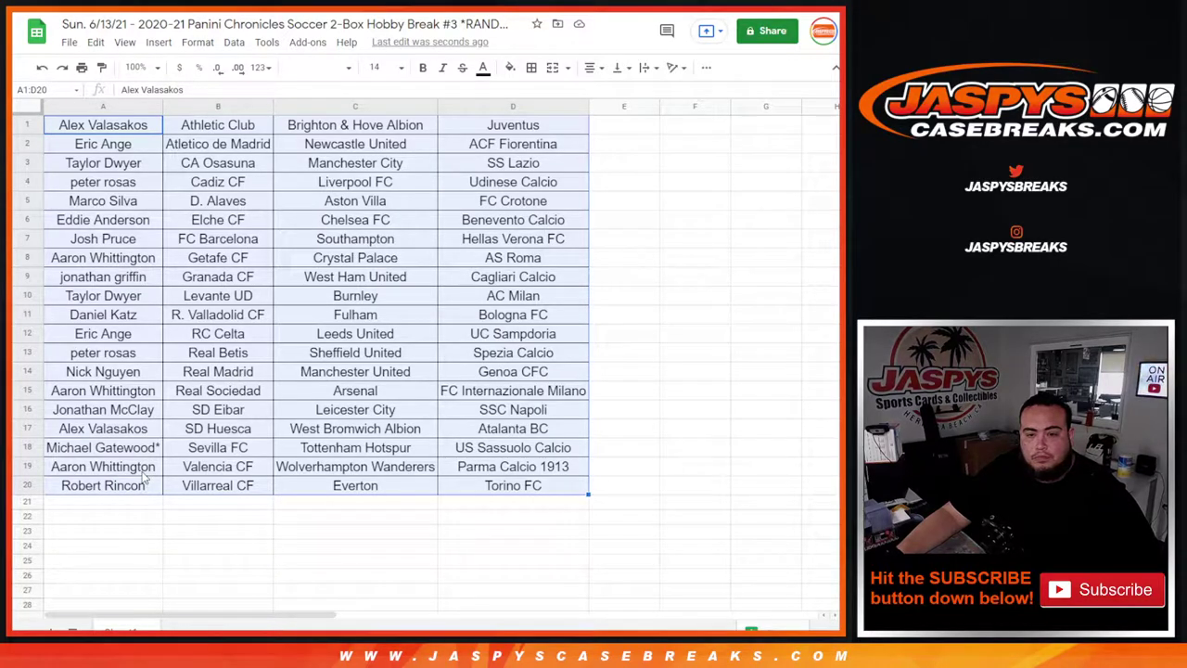
pyautogui.click(134, 395)
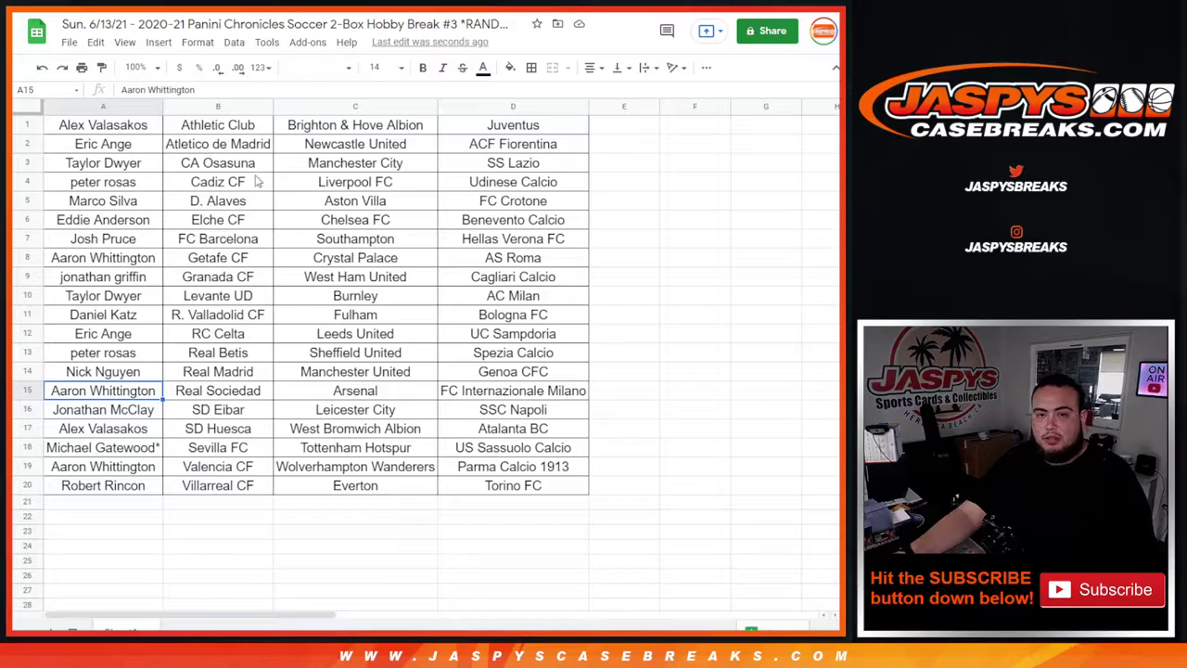
# Print the current sheet on Letter paper in landscape orientation, fitted to width, with the workbook title included.
pyautogui.click(81, 66)
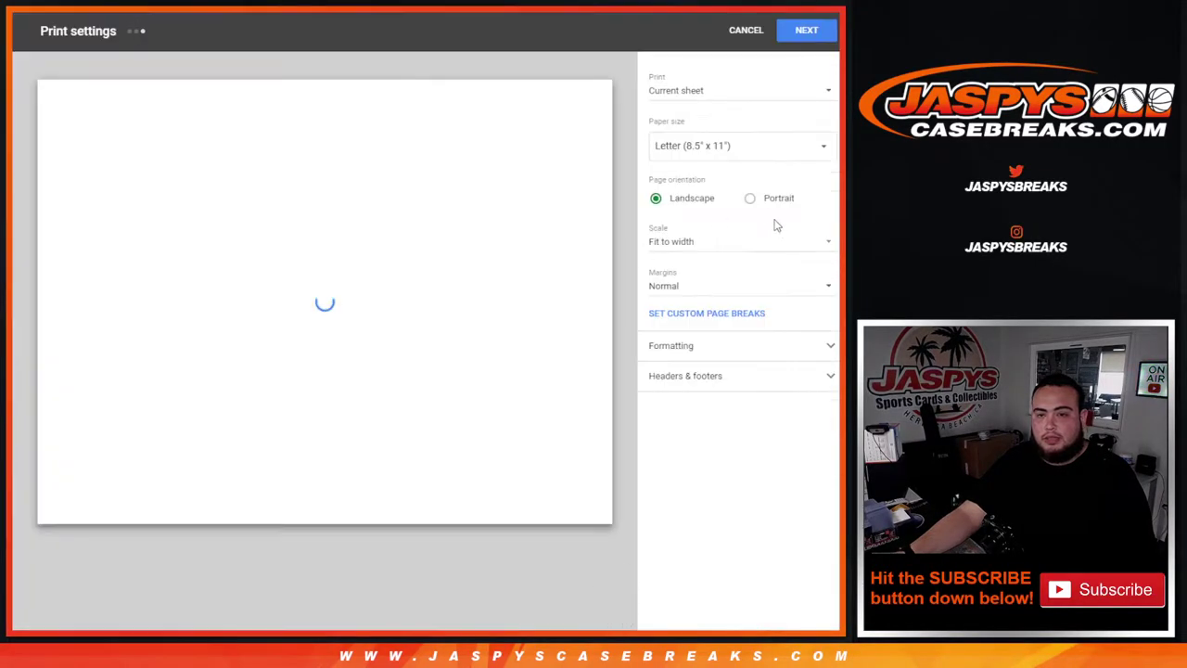
pyautogui.click(766, 200)
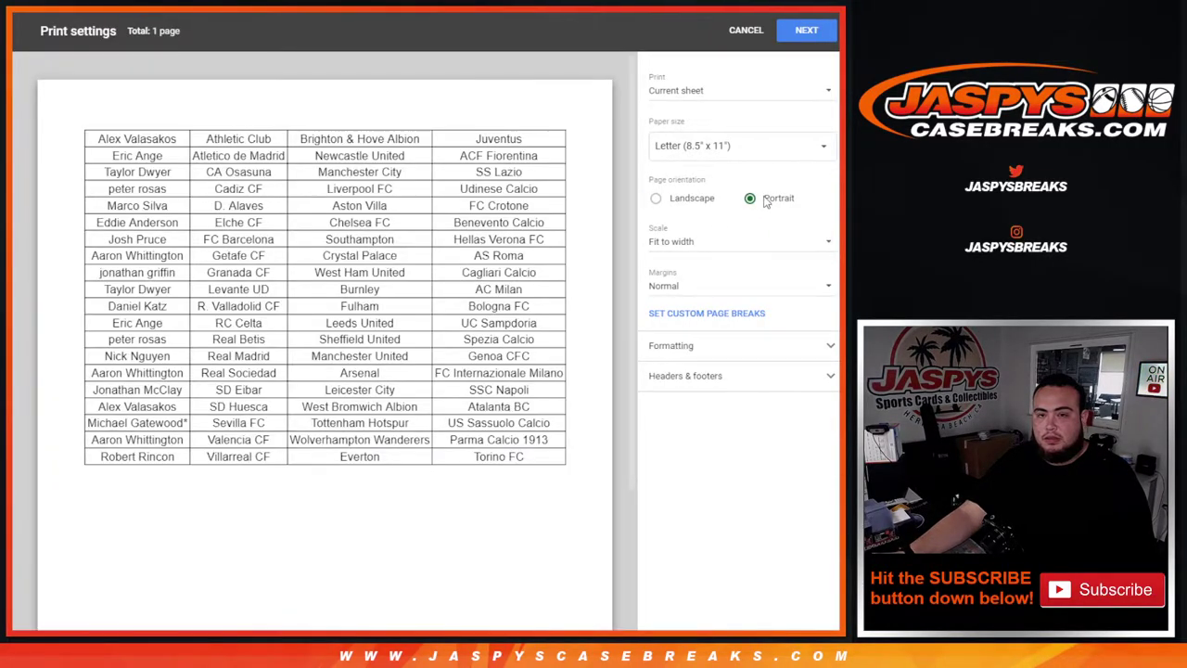
pyautogui.click(693, 199)
pyautogui.click(700, 378)
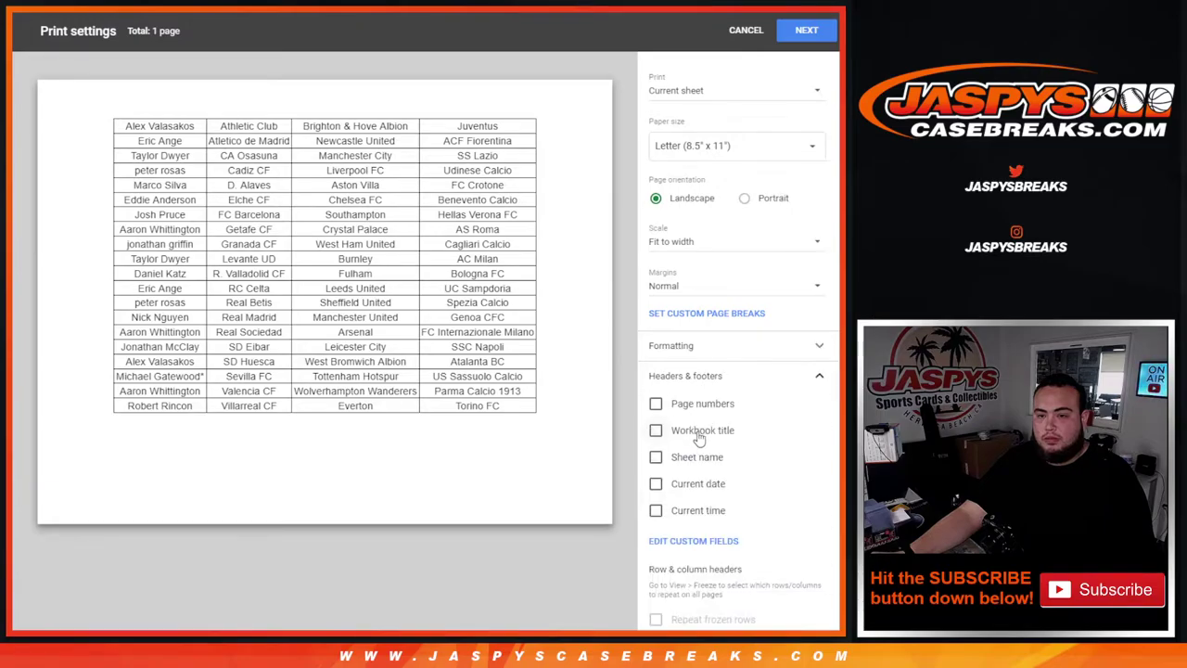
pyautogui.click(700, 434)
pyautogui.click(806, 30)
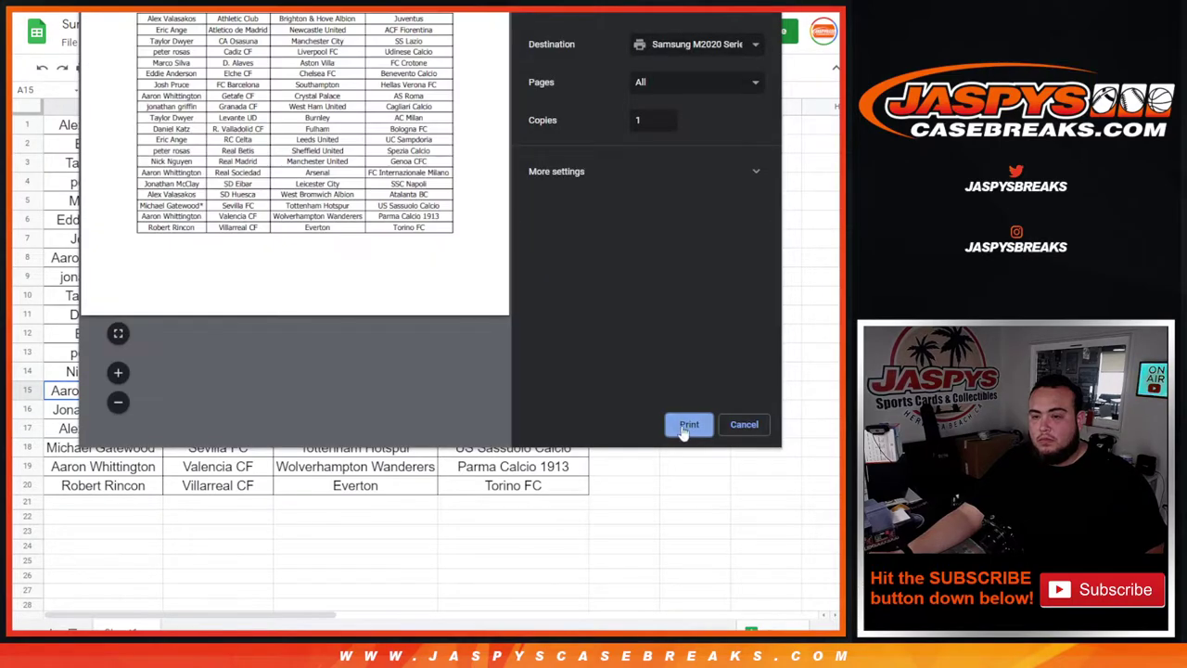
pyautogui.click(686, 424)
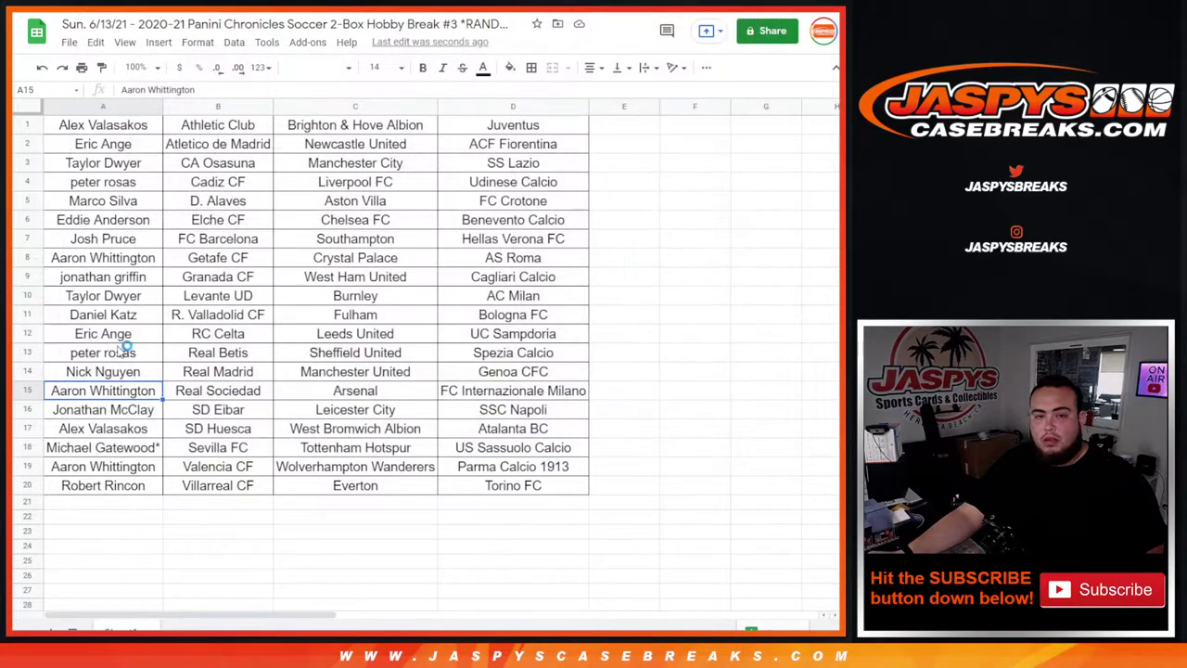